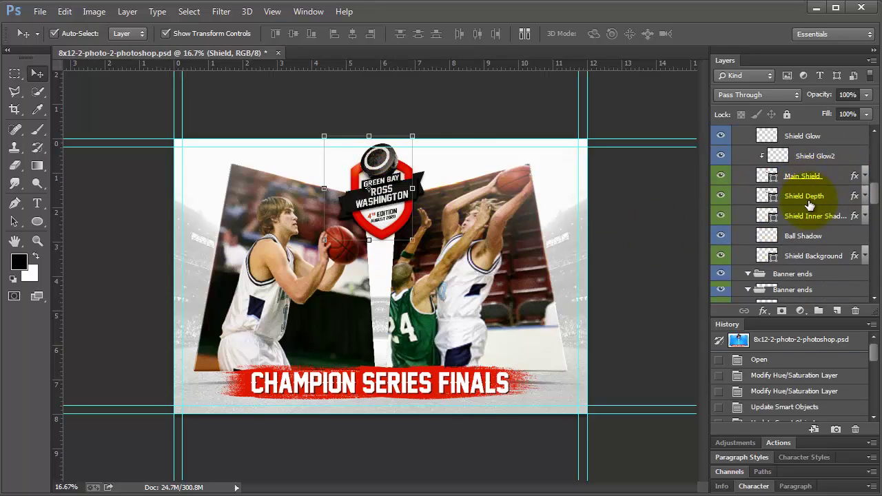
In the Sports Balls group, turn on the basketball, football and baseball layers
scroll(810, 205, down, 10)
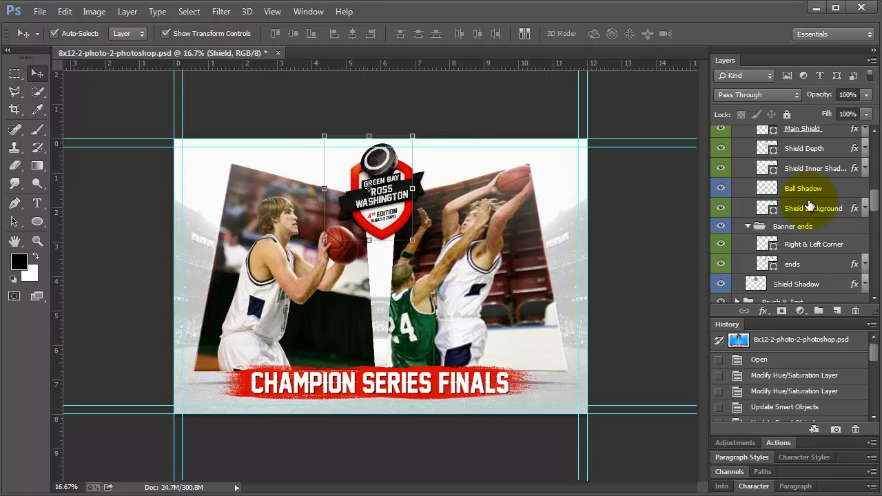
scroll(792, 258, down, 12)
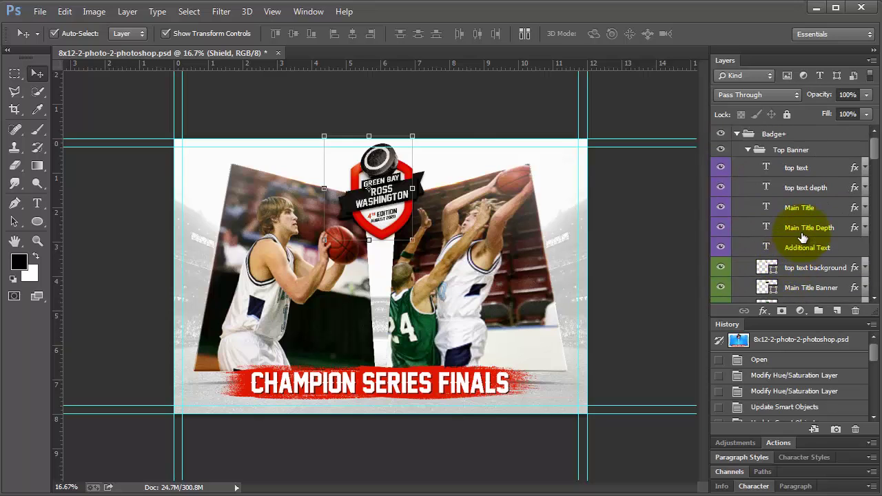
scroll(796, 251, down, 6)
scroll(803, 238, down, 3)
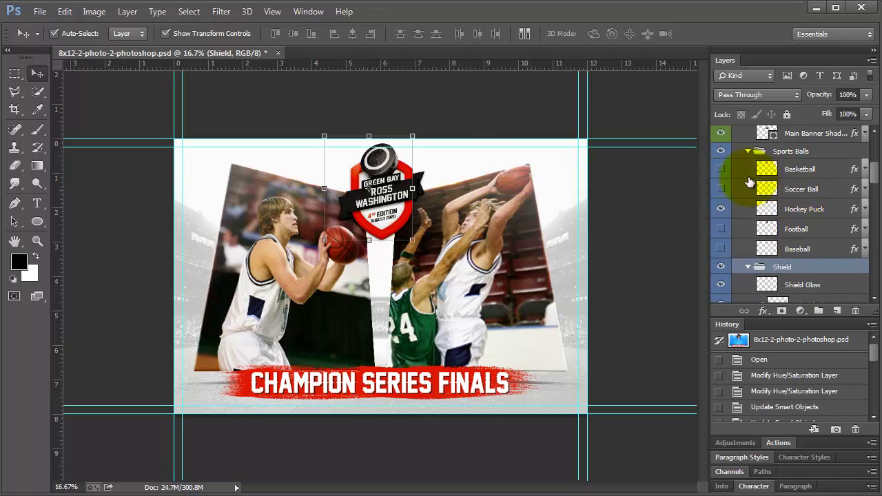
click(720, 170)
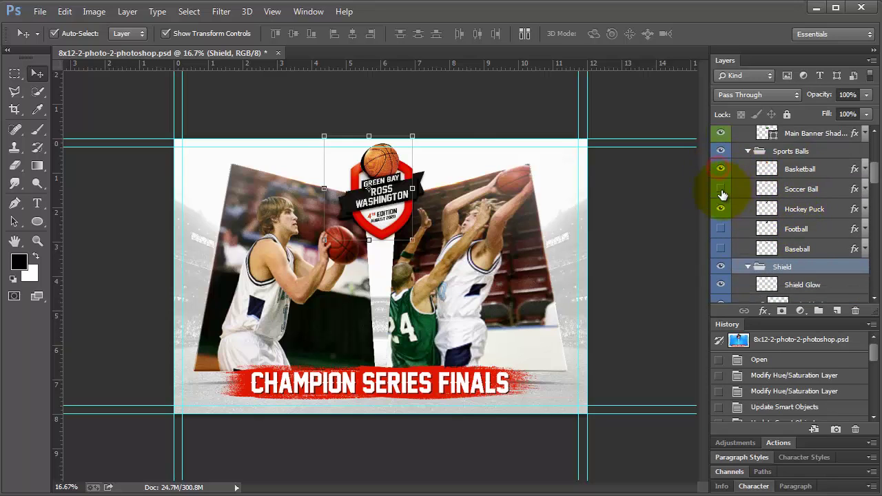
click(720, 229)
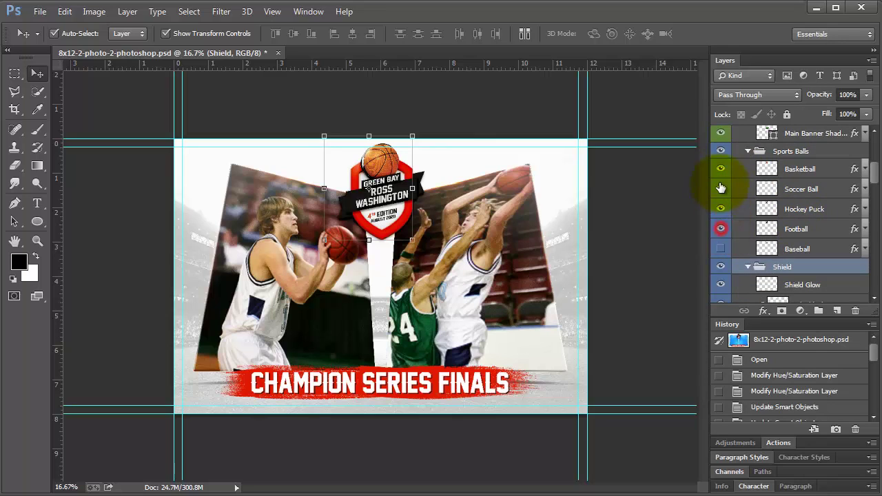
click(721, 248)
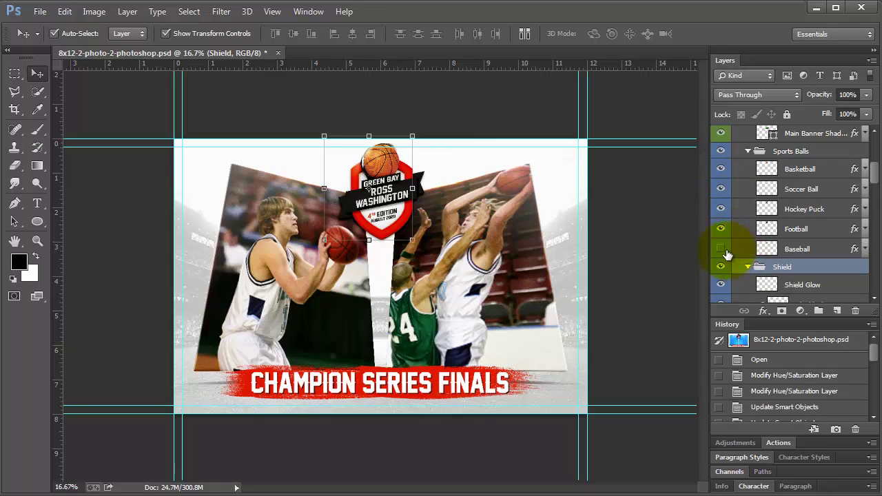
Preview each ball in turn, then leave only the basketball visible atop the shield
click(720, 170)
click(721, 188)
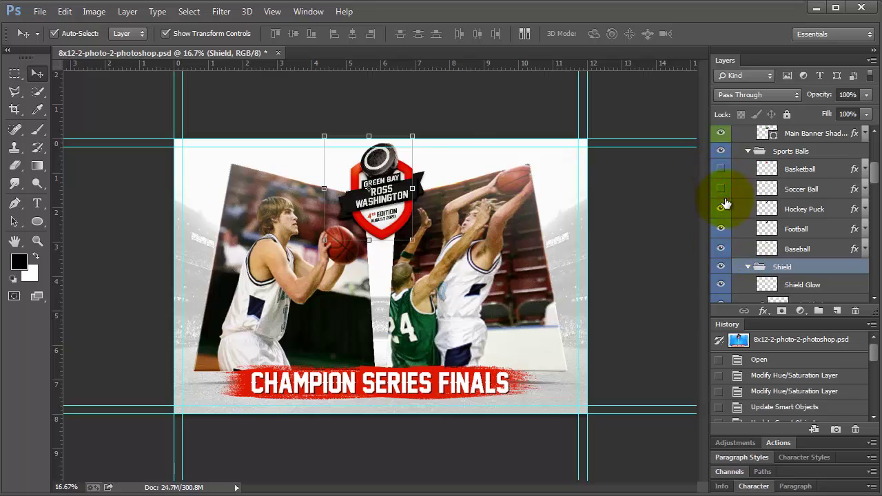
click(721, 209)
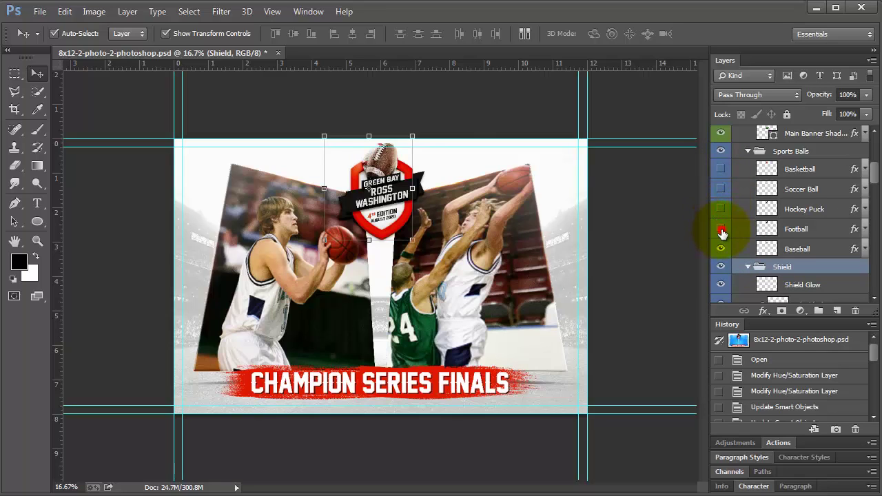
click(721, 230)
click(721, 249)
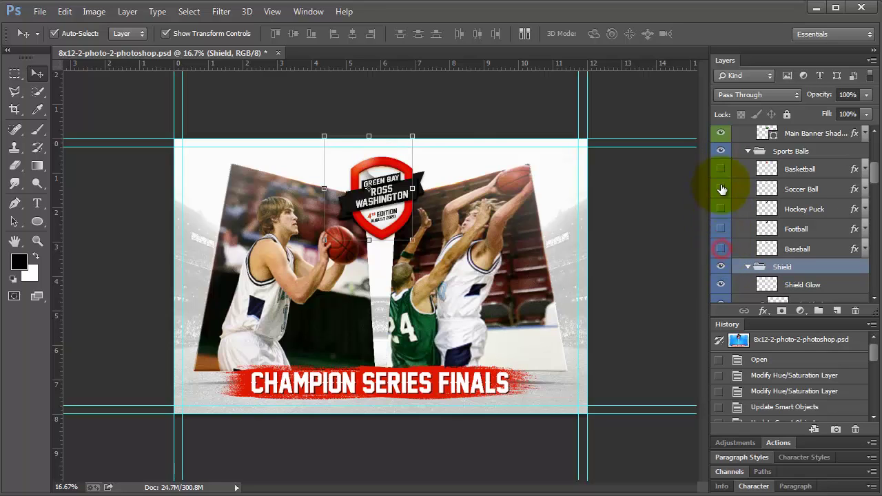
click(721, 170)
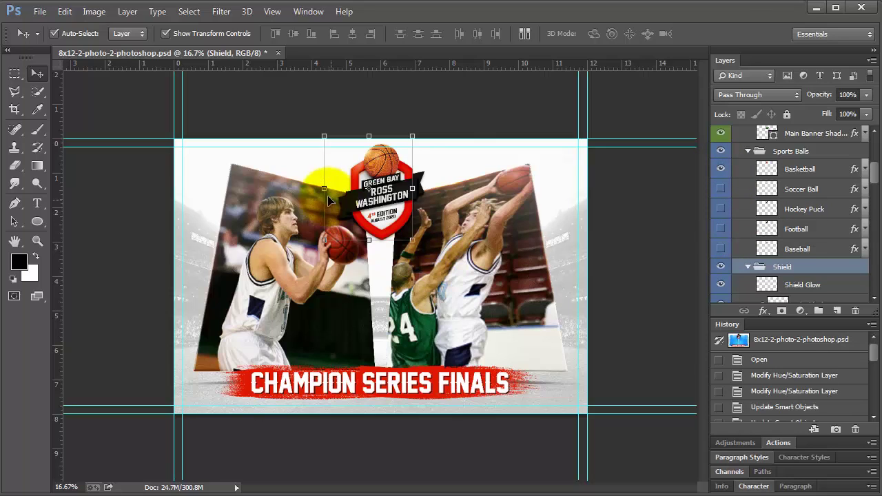
click(37, 241)
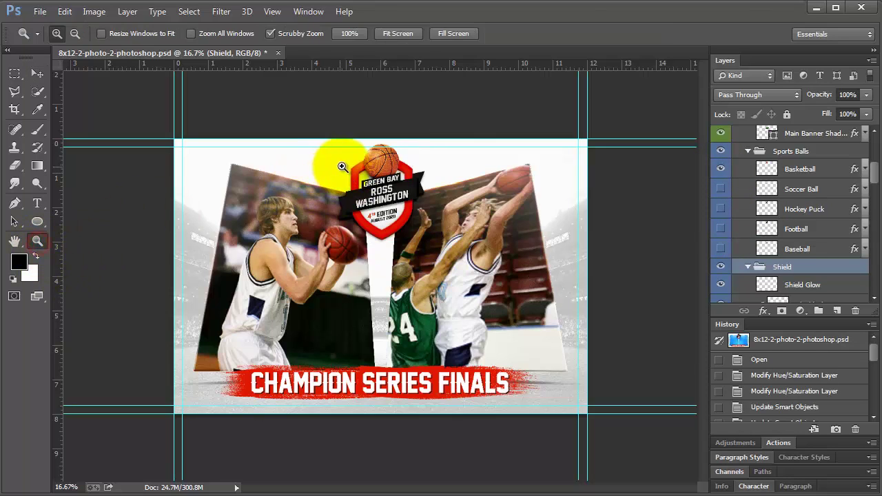
Zoom in on the shield badge and select the GREEN BAY top text layer
drag(339, 158, 442, 212)
click(434, 204)
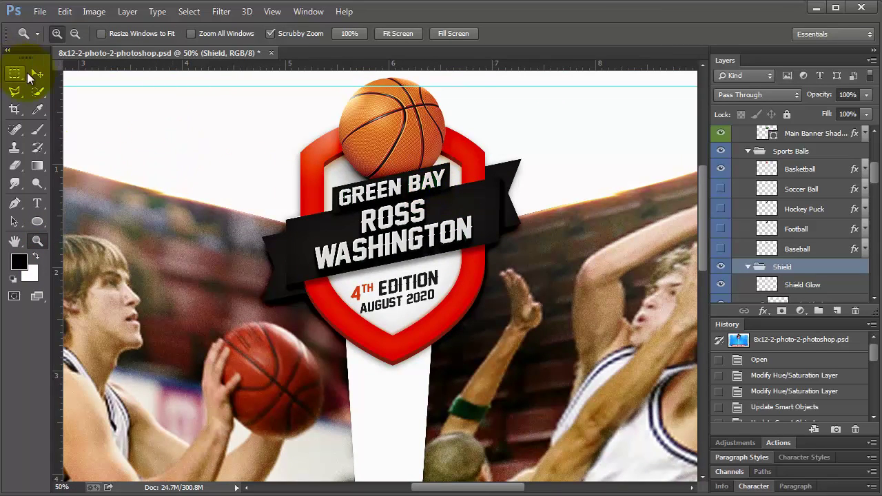
click(38, 73)
click(357, 188)
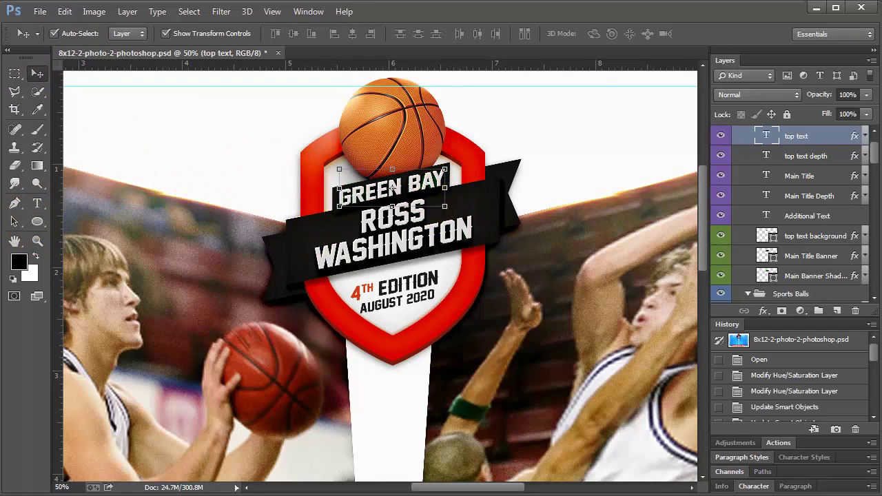
Retype the top text line as WASHINGTON and hide the top text layer
click(38, 204)
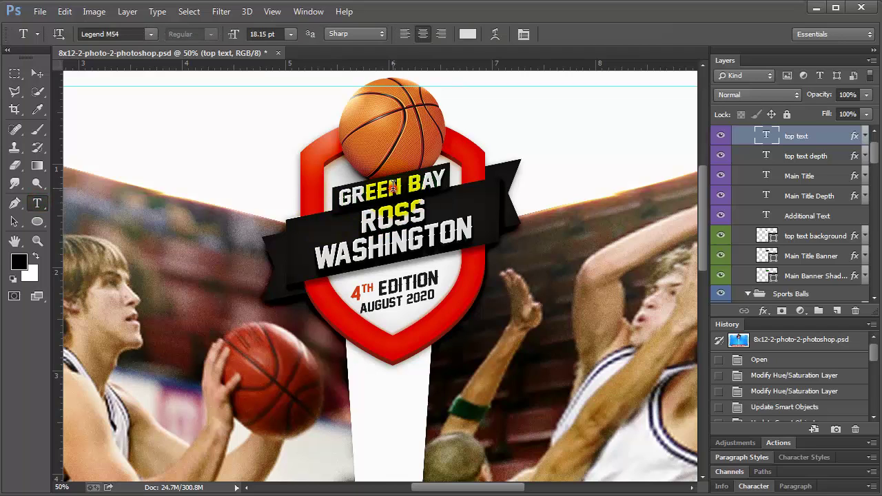
triple_click(393, 186)
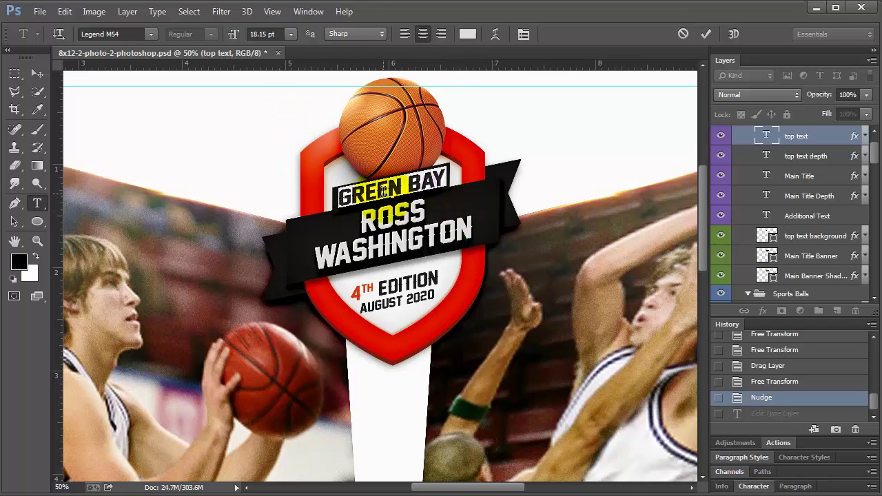
triple_click(384, 191)
text(WASHIN)
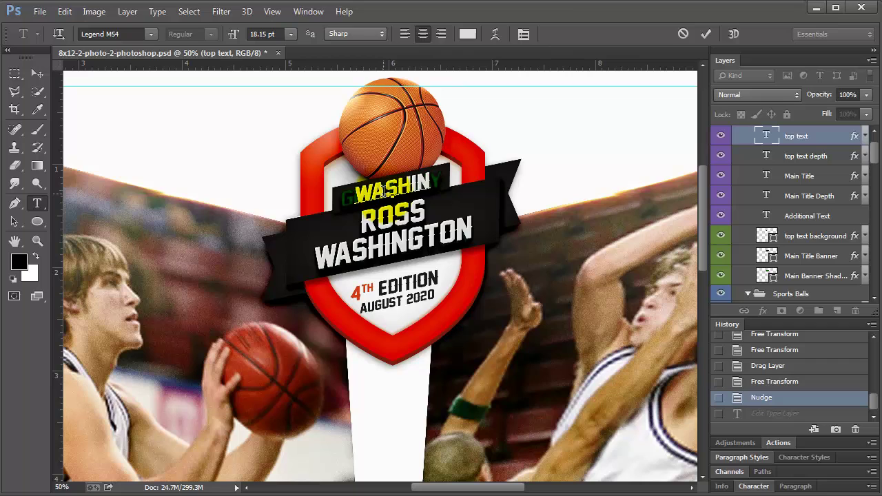
text(GTON)
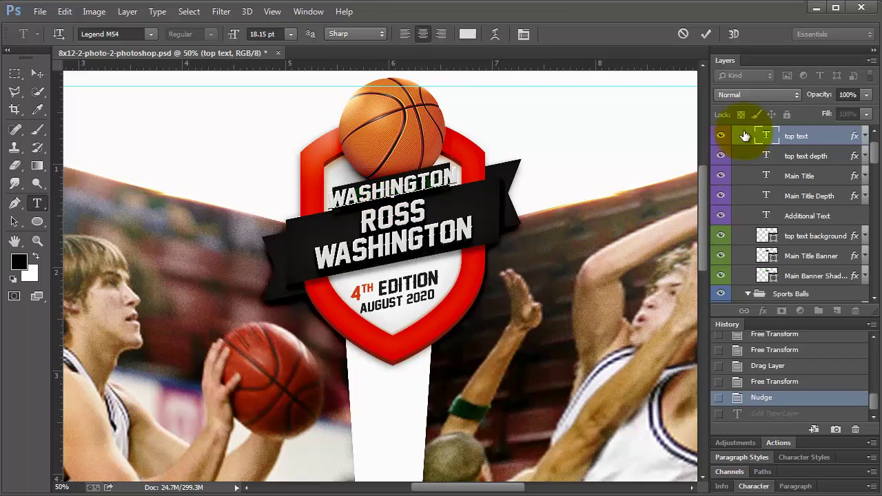
click(721, 135)
Replace the top text depth layer's GREEN BAY with WASHINGTON
click(788, 156)
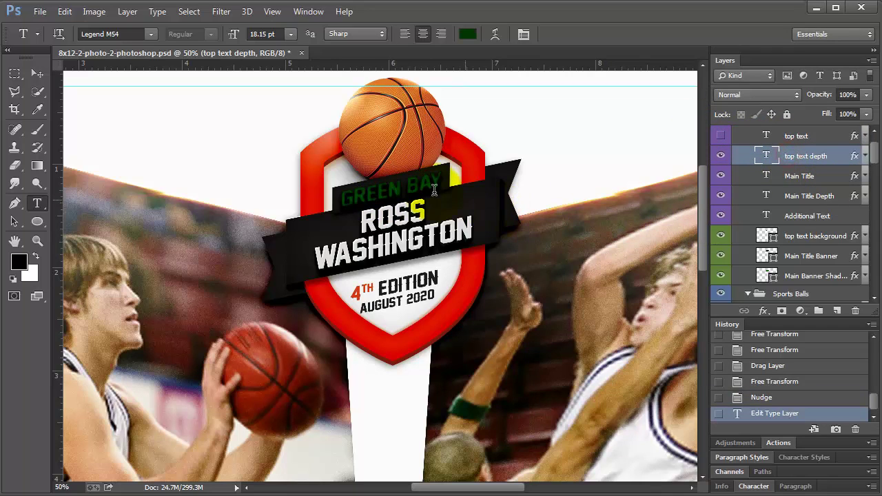
click(390, 185)
key(ctrl+a)
text(WAS)
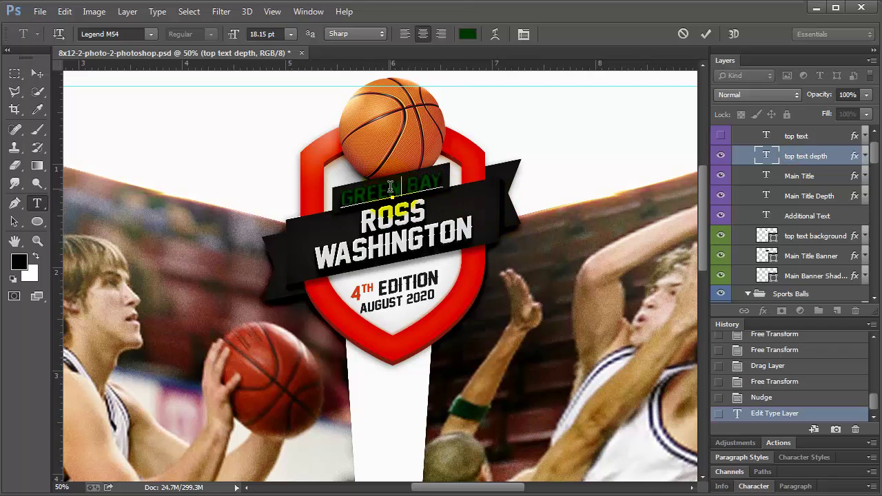
text(HINGTON)
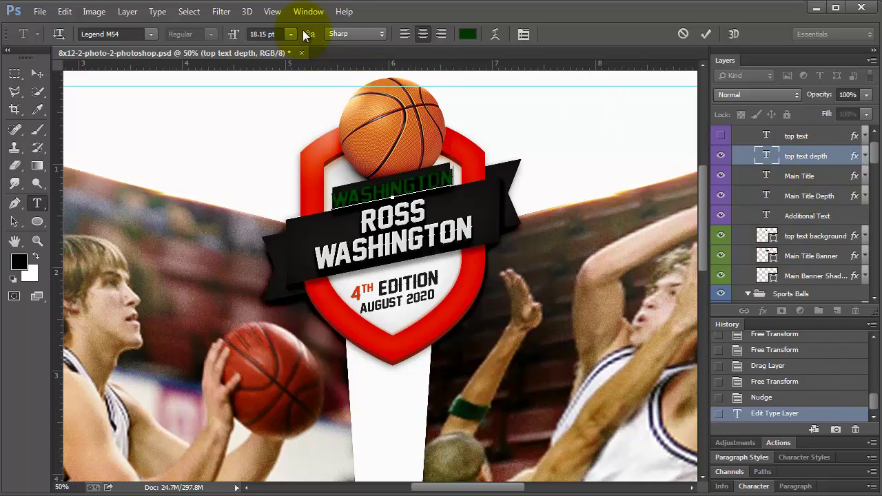
Show the Character panel and try green-to-yellow text colours, then discard the change
click(308, 12)
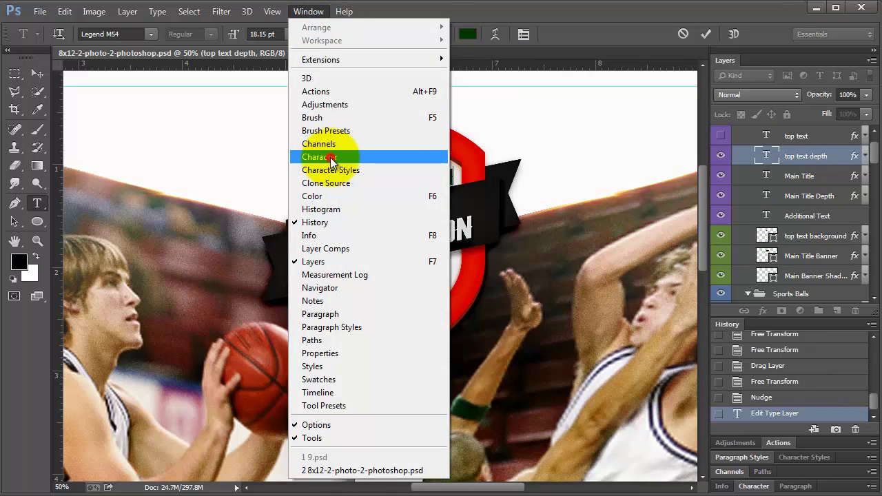
click(332, 161)
click(830, 419)
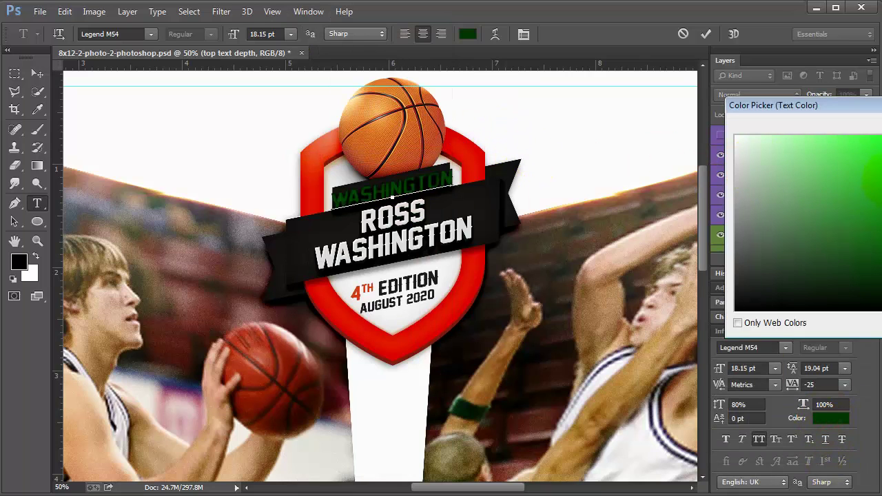
click(875, 228)
drag(861, 105, 593, 77)
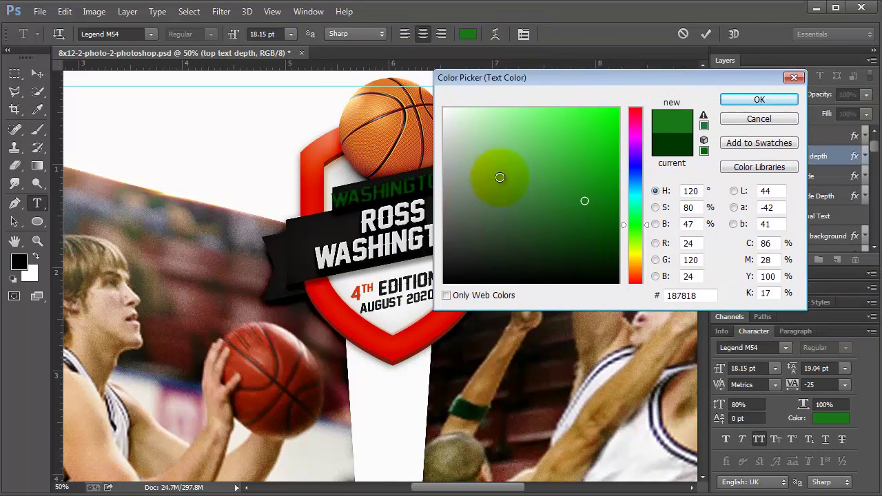
click(635, 258)
mouse_move(602, 165)
mouse_down()
mouse_move(620, 99)
mouse_move(632, 95)
mouse_up()
drag(650, 251, 647, 261)
key(Escape)
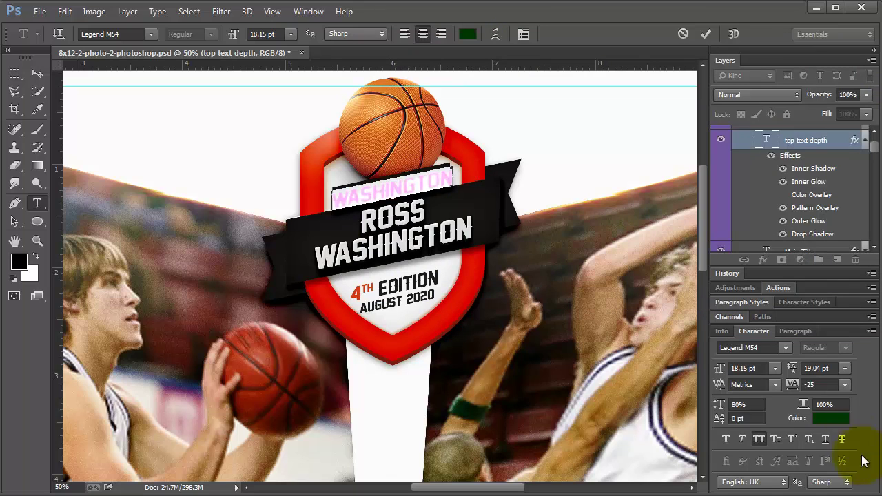
Set the top text depth colour to golden yellow #ffcc00
click(833, 418)
drag(588, 147, 627, 123)
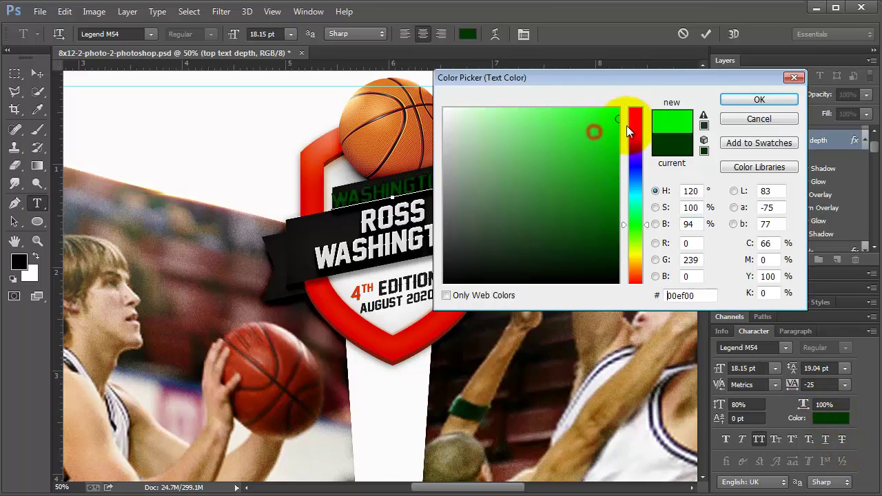
click(632, 252)
drag(647, 253, 647, 260)
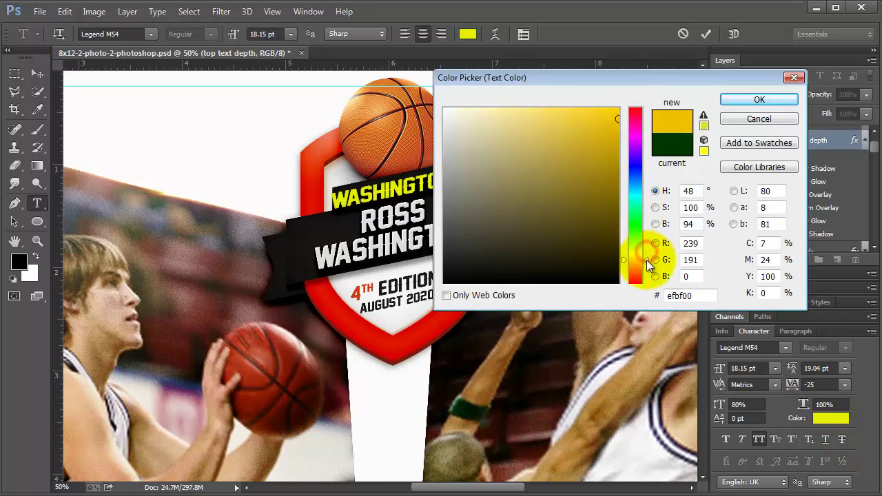
drag(602, 128, 641, 93)
click(754, 103)
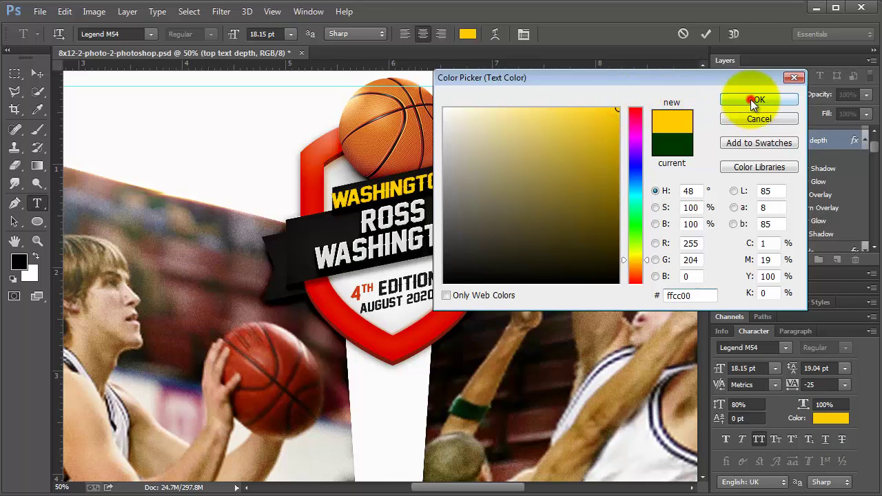
Show the top WASHINGTON text layer again, trying a dark red colour but cancelling it
scroll(779, 198, up, 3)
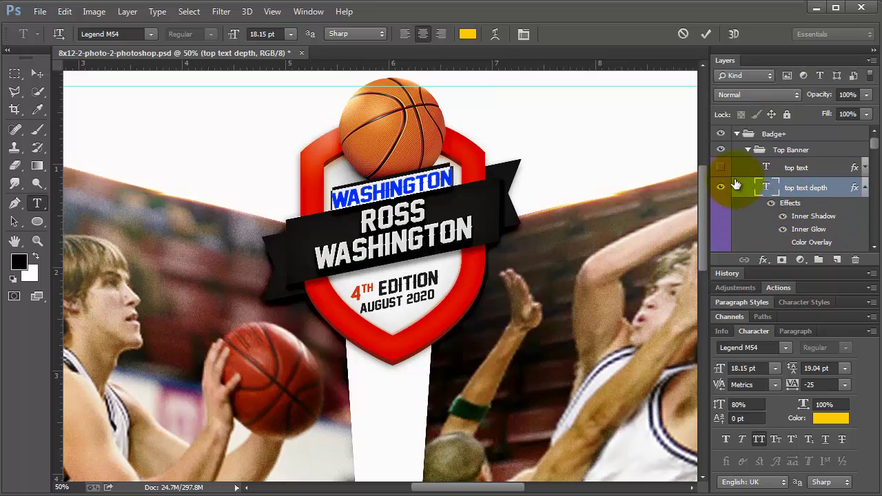
click(720, 167)
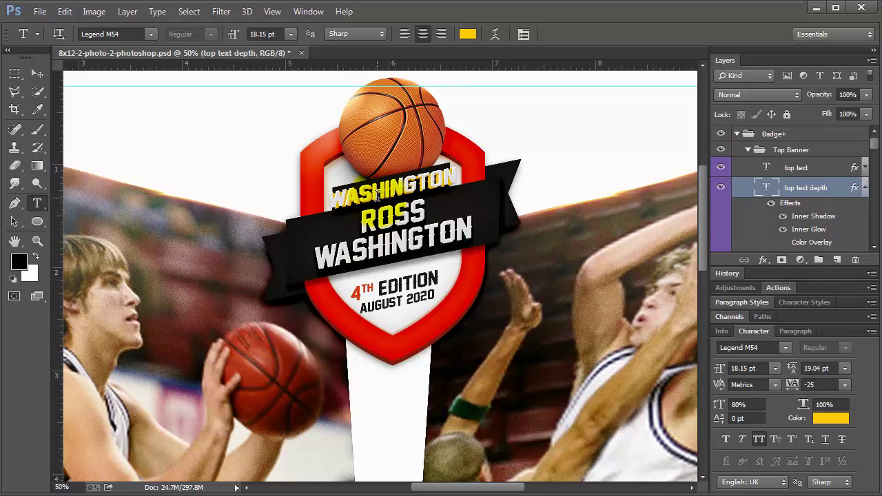
double_click(406, 182)
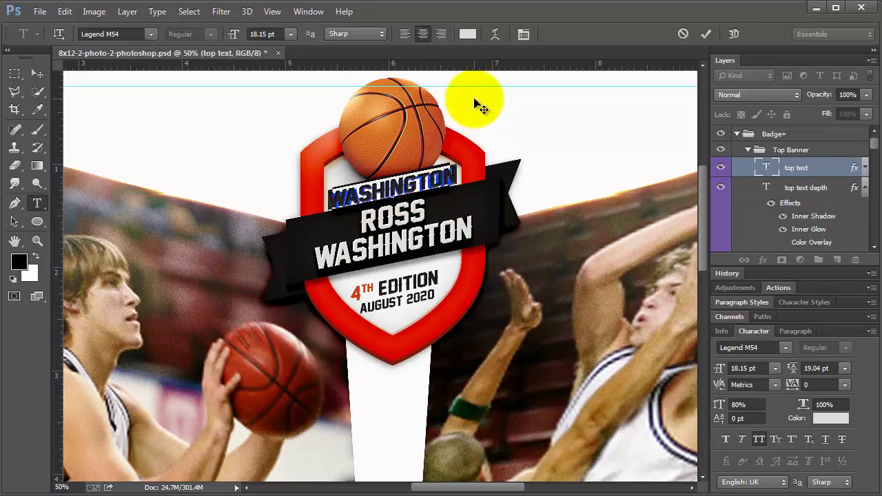
click(468, 34)
click(593, 184)
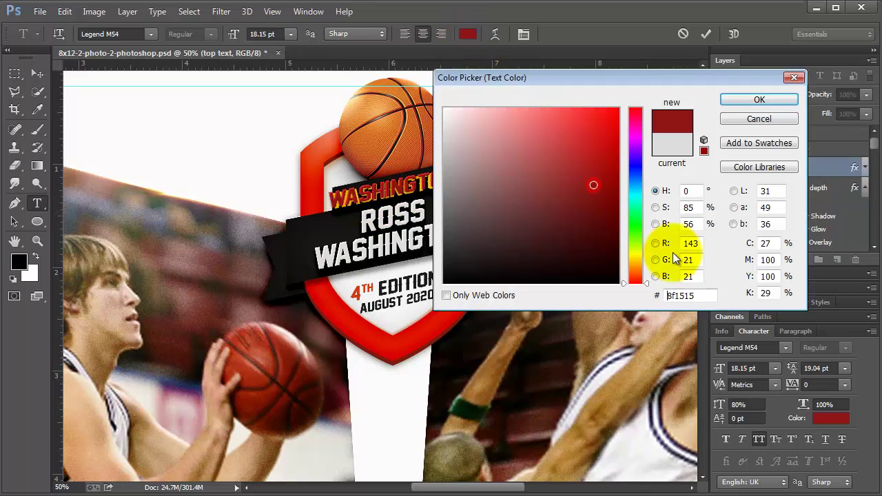
click(736, 120)
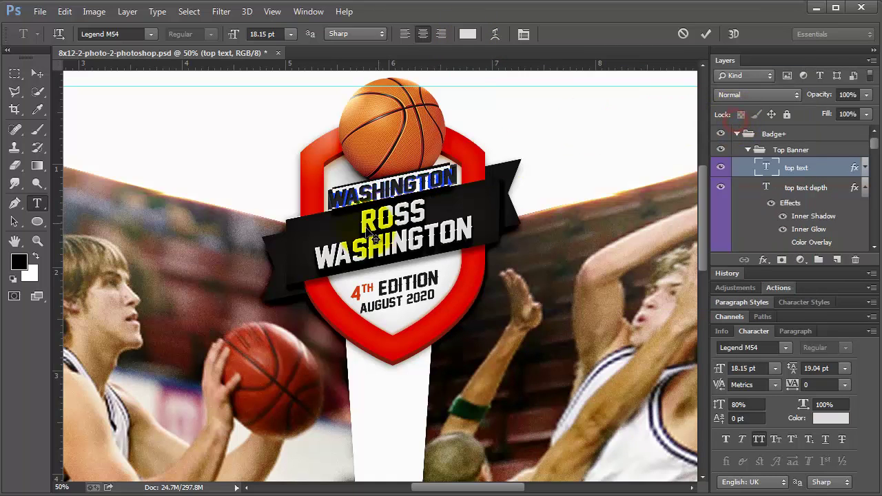
click(432, 185)
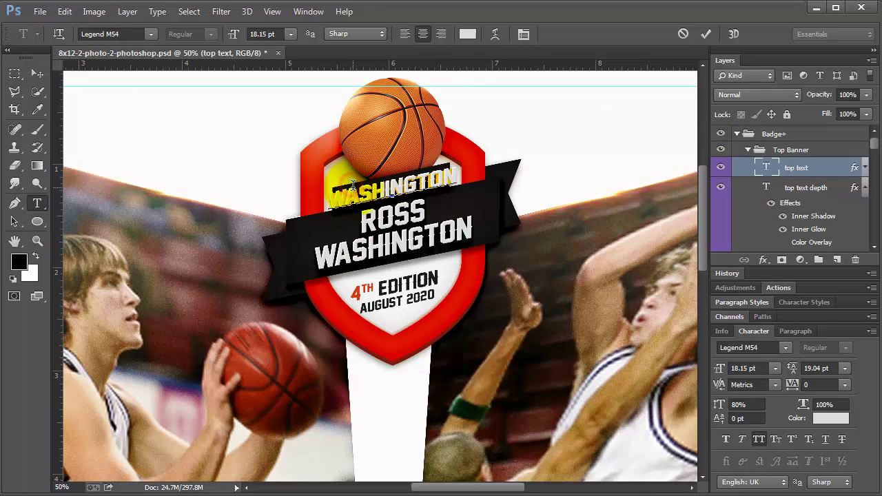
scroll(848, 227, down, 3)
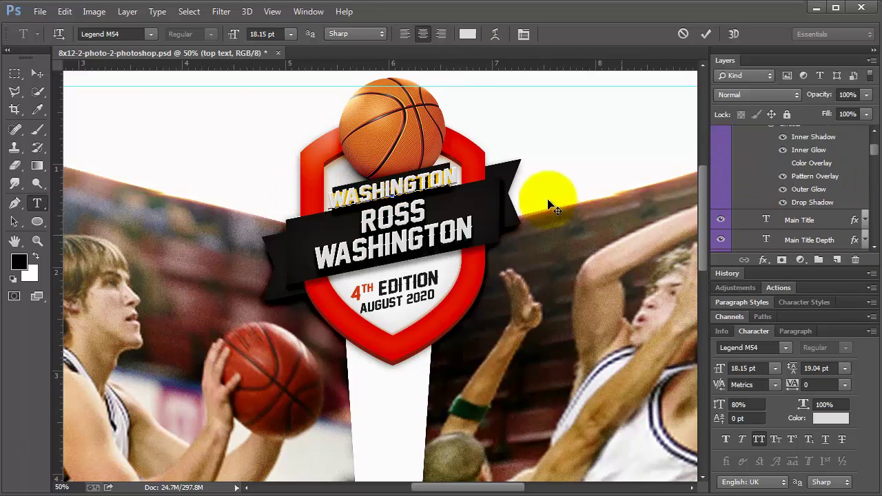
With the Move tool, select the yellow shape behind the top WASHINGTON text
click(38, 74)
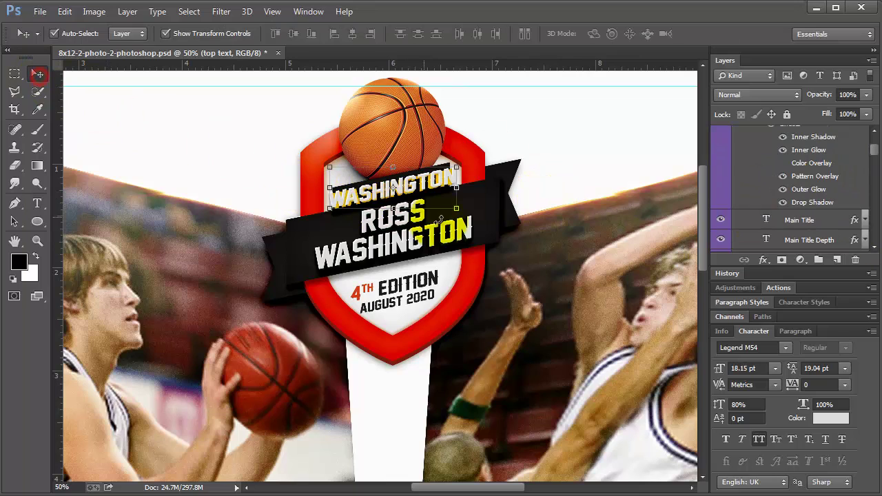
click(534, 167)
click(445, 173)
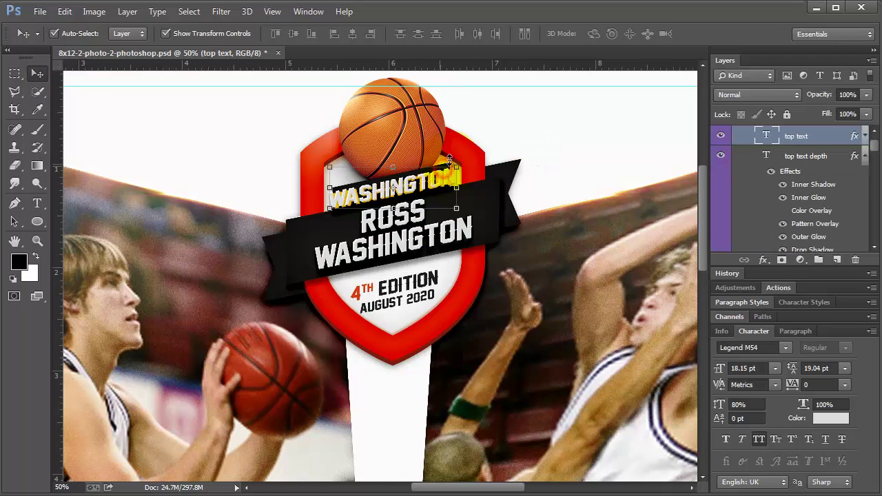
click(512, 126)
click(428, 174)
click(526, 146)
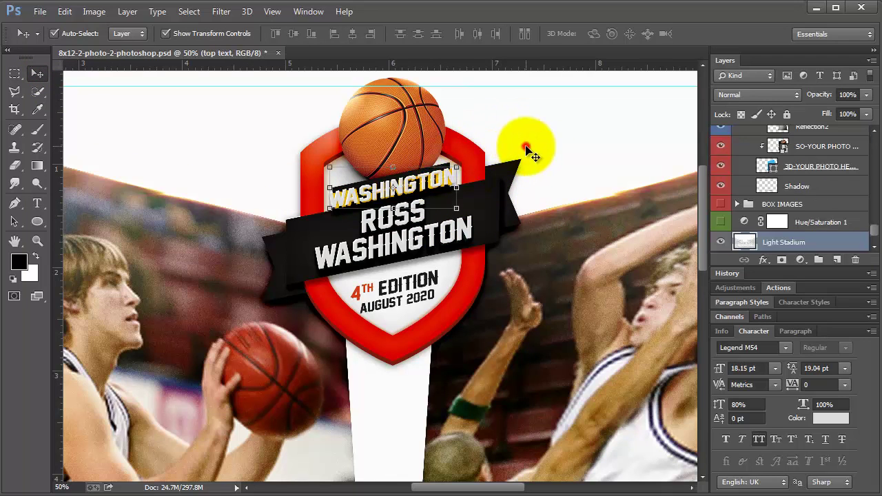
click(449, 169)
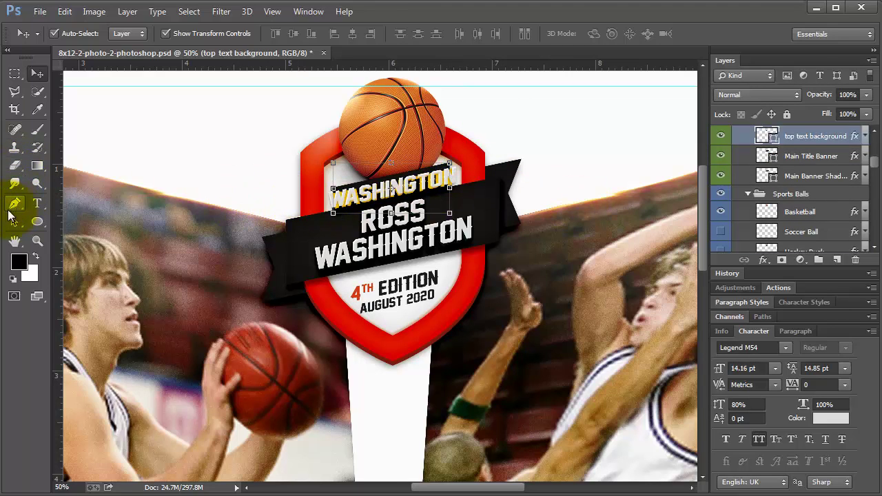
Zoom in and drag the shape's left and right path edges outward, undoing a stray corner move
click(37, 240)
click(351, 208)
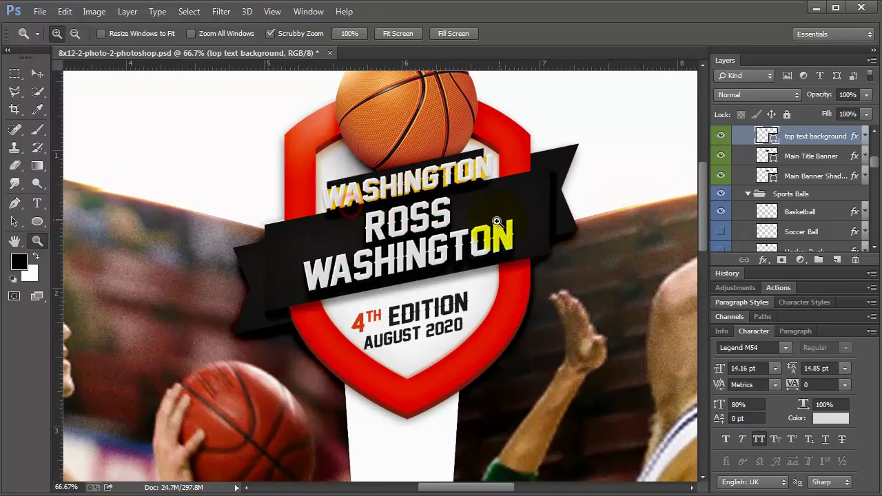
scroll(497, 221, up, 2)
key(v)
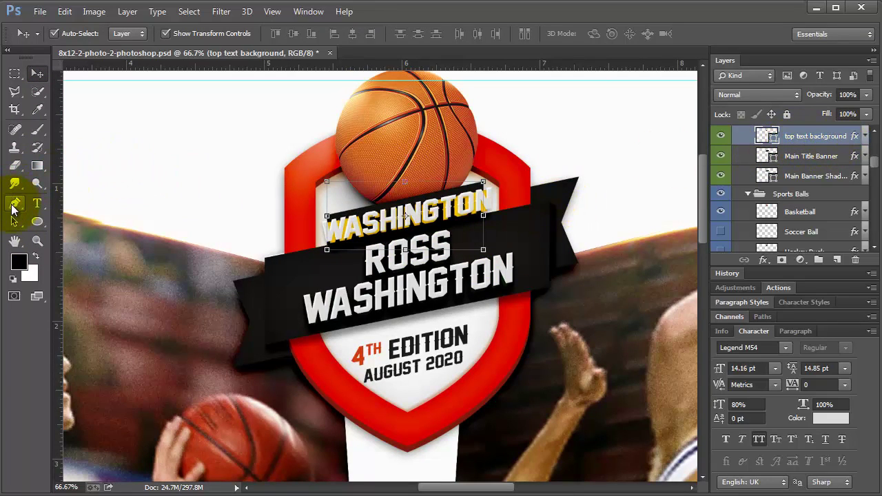
click(12, 207)
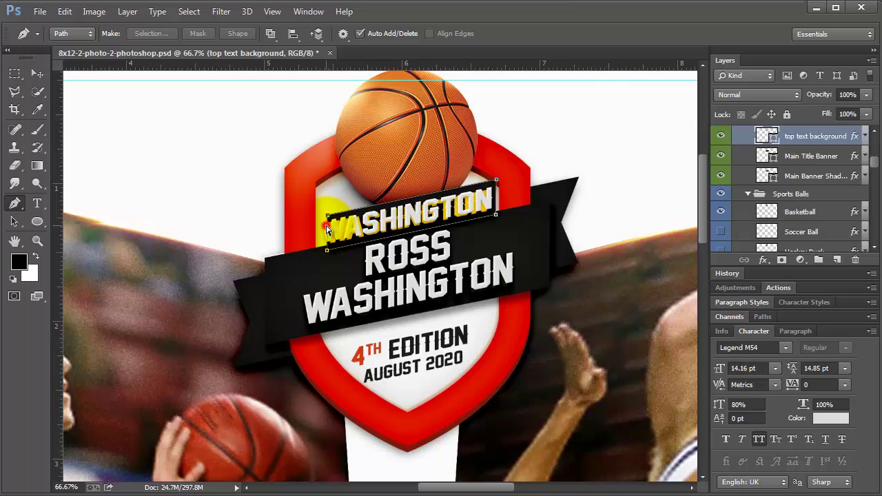
drag(327, 229, 315, 233)
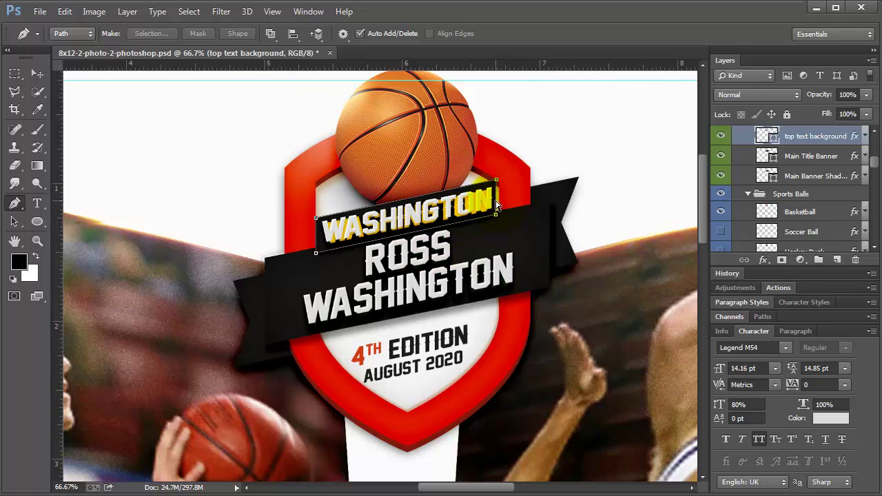
drag(498, 200, 500, 203)
click(513, 179)
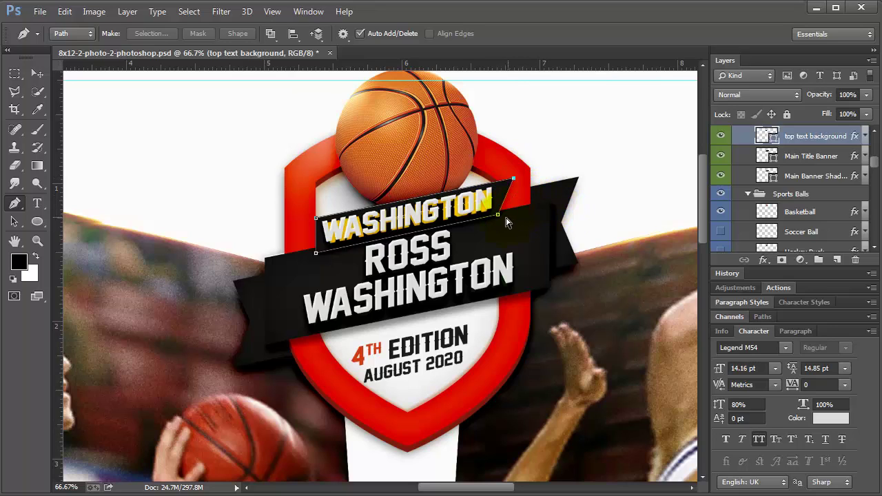
key(ctrl+z)
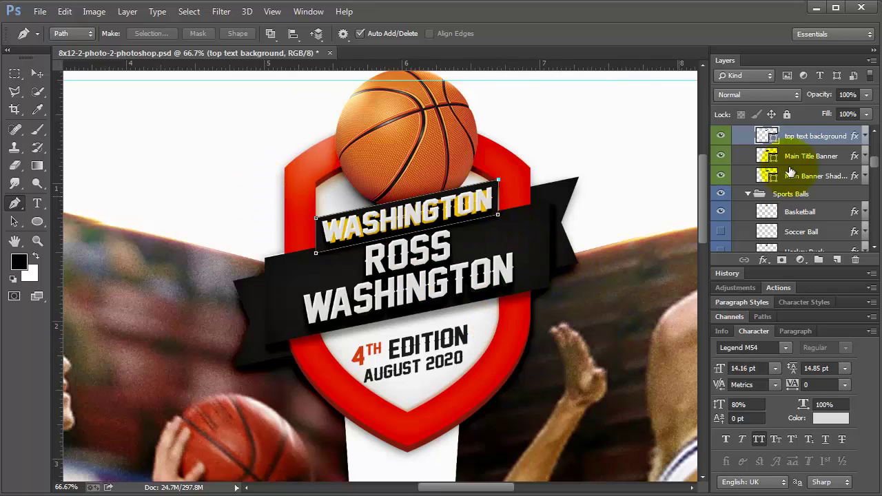
Toggle a layer's visibility off and on, then select the Main Title Banner layer
click(721, 157)
click(721, 157)
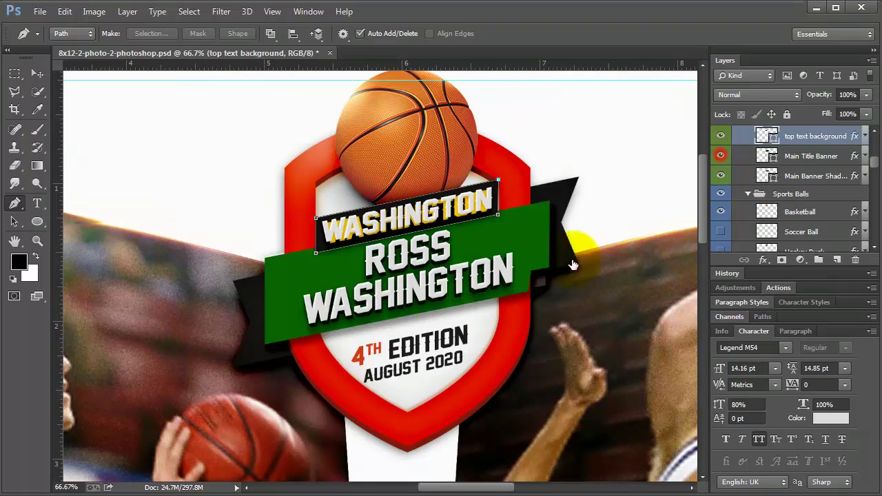
click(818, 155)
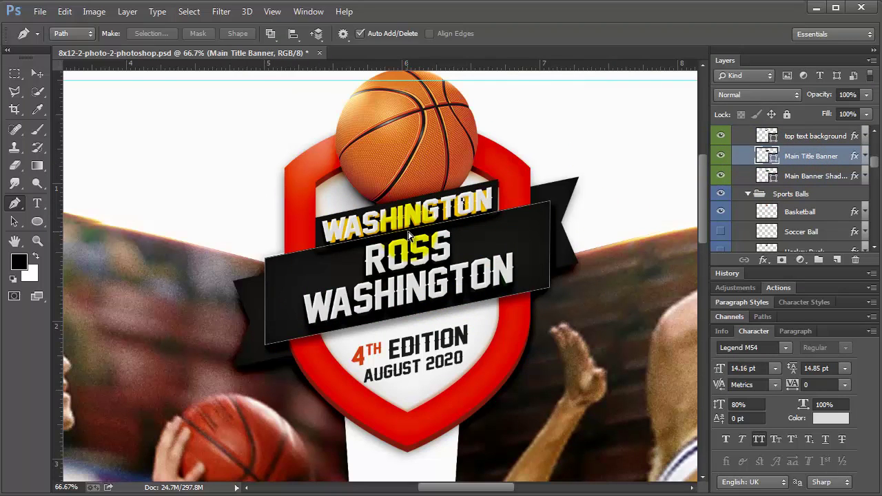
click(37, 74)
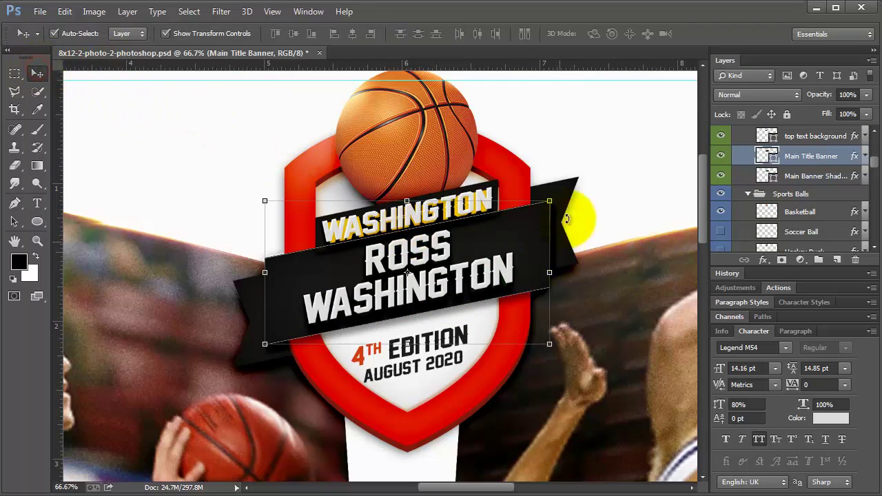
click(579, 153)
click(503, 198)
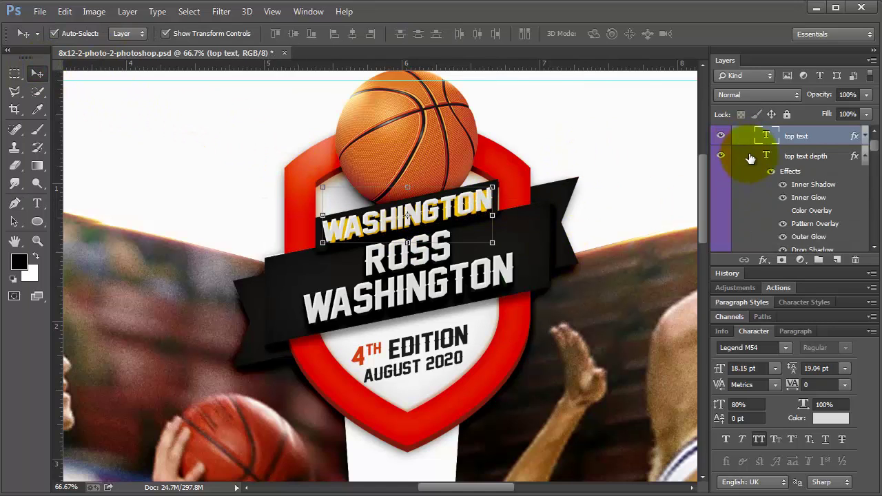
click(772, 158)
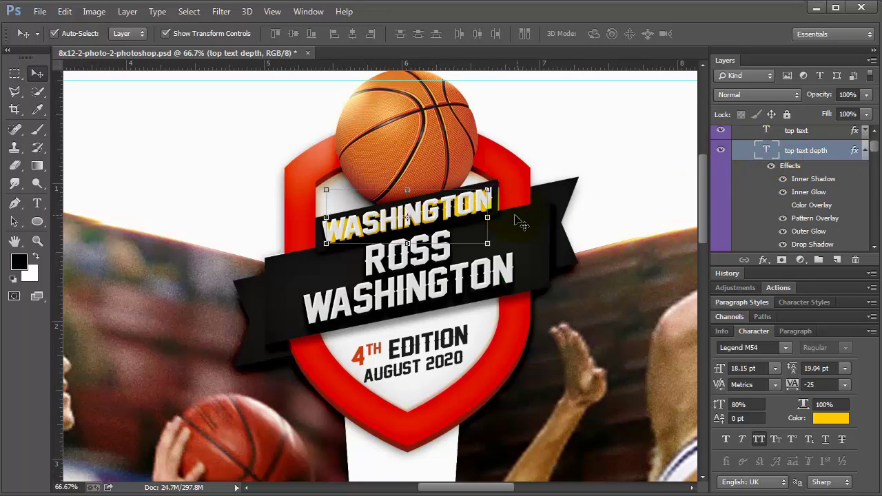
drag(488, 216, 493, 214)
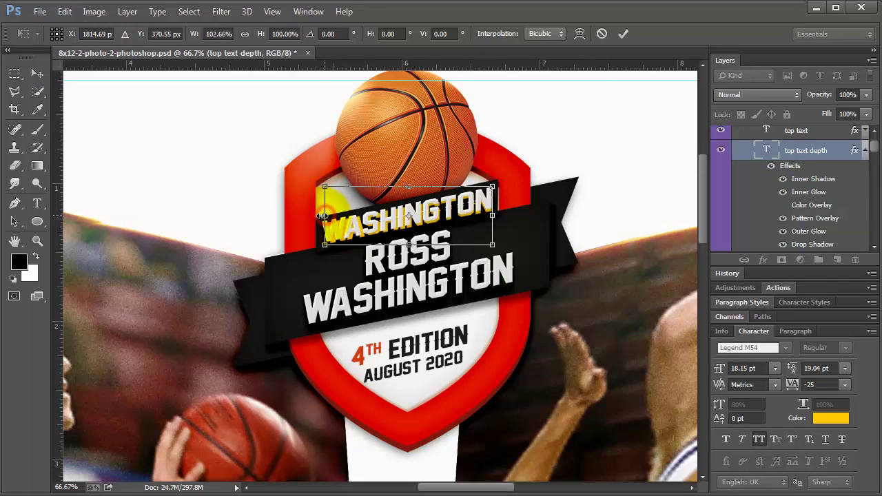
drag(323, 215, 324, 216)
key(Return)
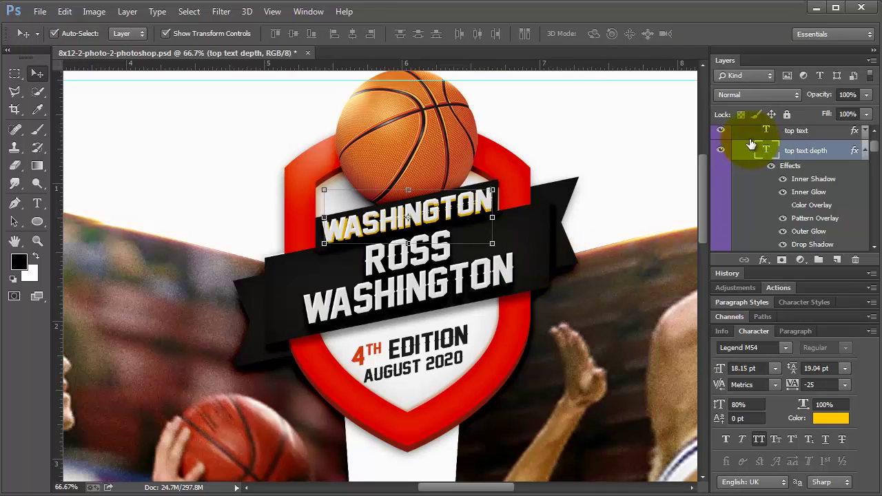
click(721, 149)
click(482, 274)
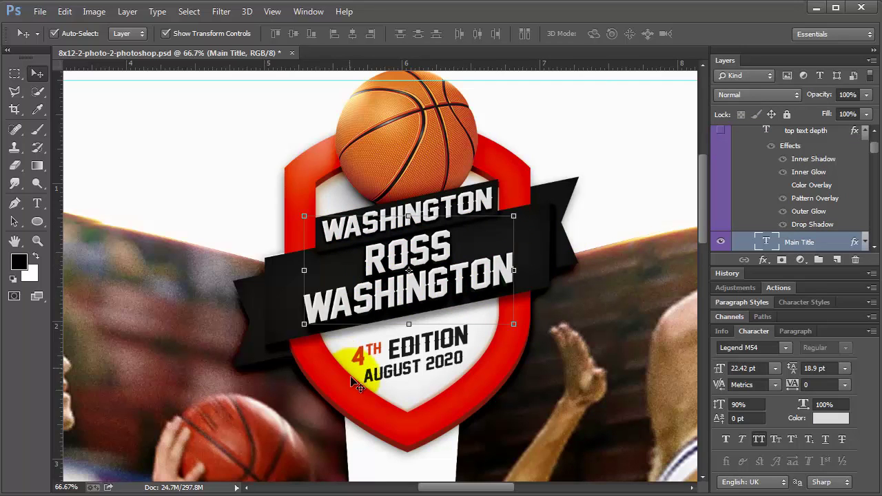
click(374, 352)
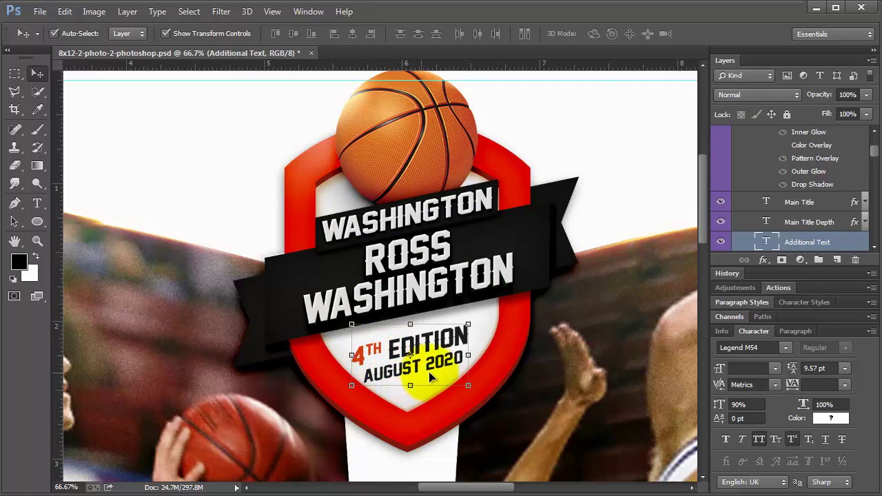
drag(471, 323, 470, 303)
key(ctrl+z)
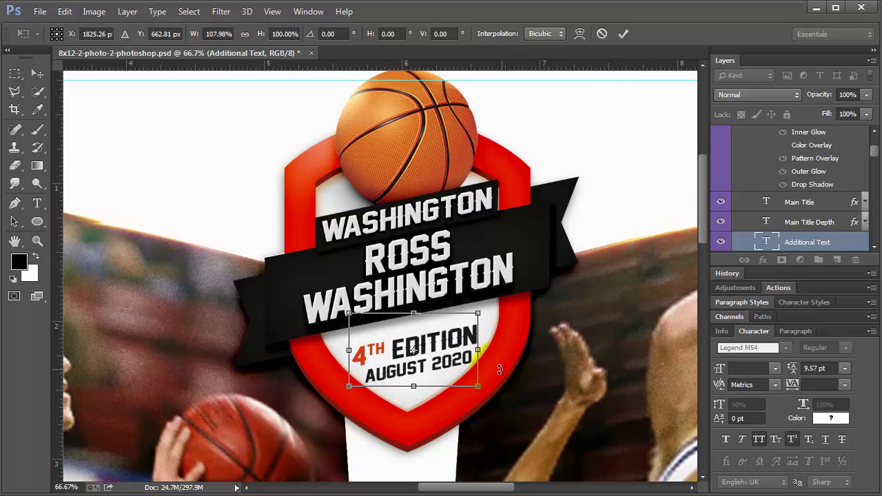
click(37, 73)
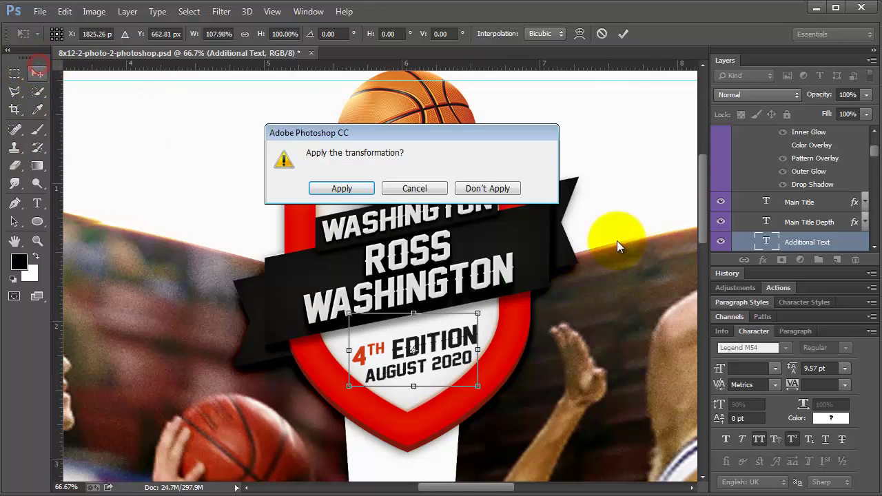
click(470, 185)
click(508, 366)
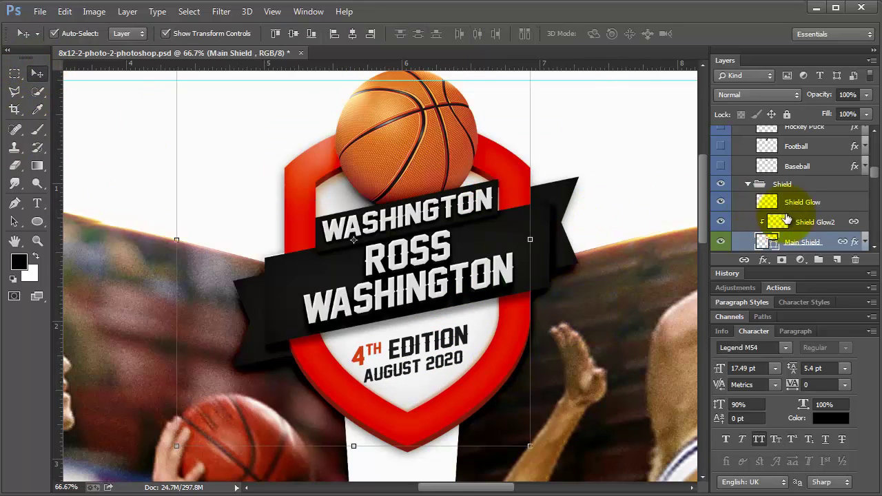
Change the Main Shield fill colour to bright blue
scroll(787, 219, down, 2)
double_click(766, 212)
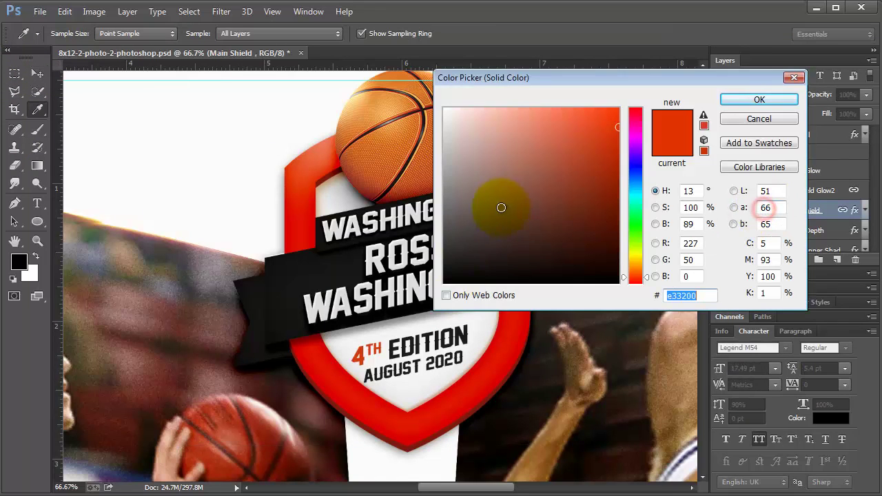
click(633, 178)
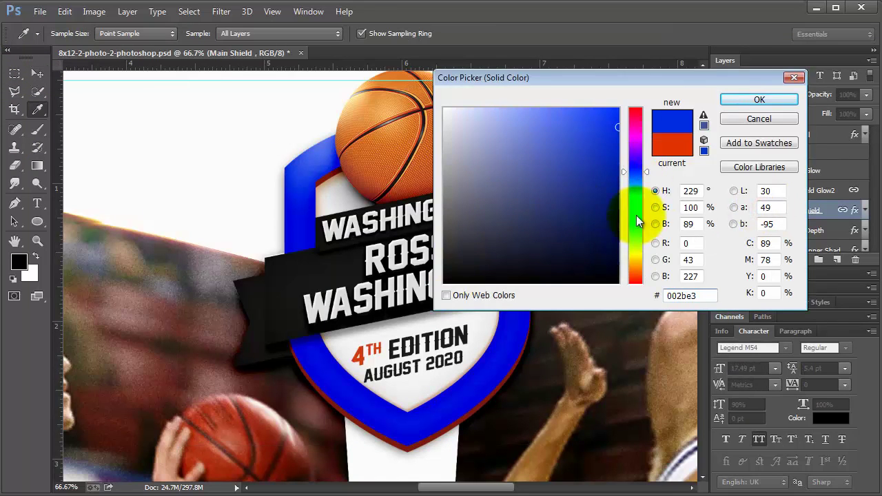
click(729, 100)
Give the Shield Depth layer a dark navy fill colour
click(793, 231)
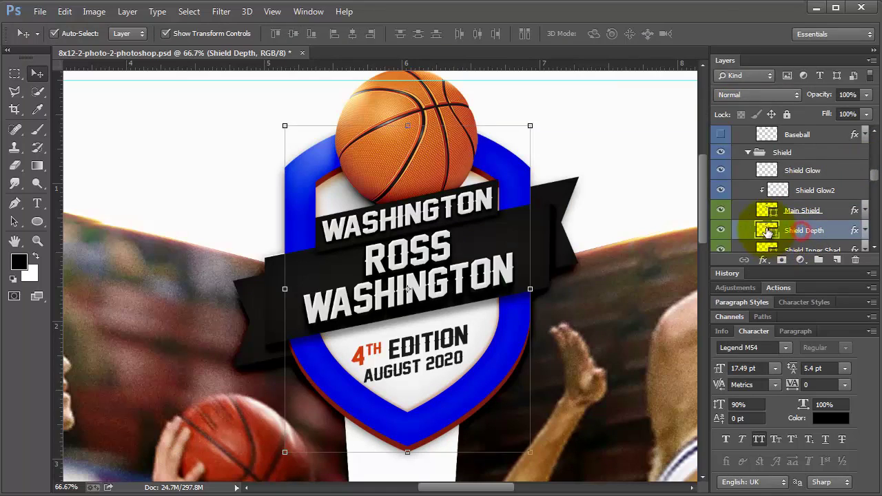
double_click(764, 230)
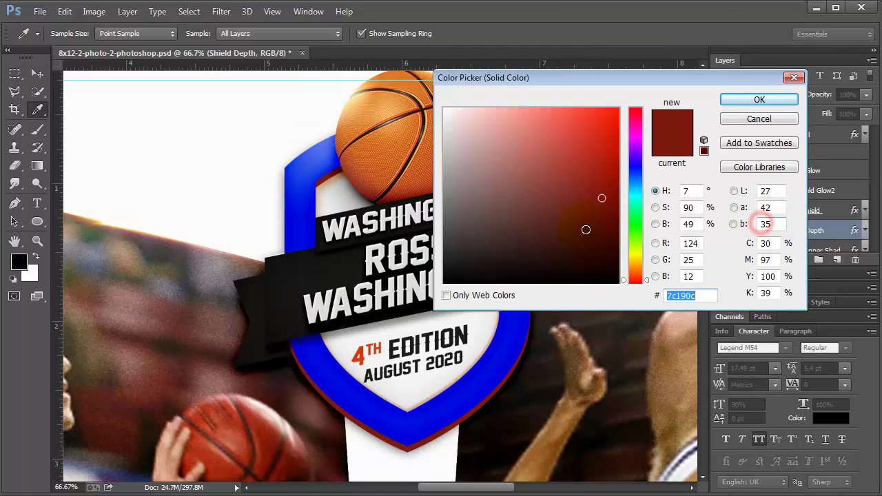
click(474, 393)
mouse_move(474, 392)
mouse_down()
mouse_move(601, 181)
mouse_move(616, 133)
mouse_move(614, 197)
mouse_move(583, 233)
mouse_up()
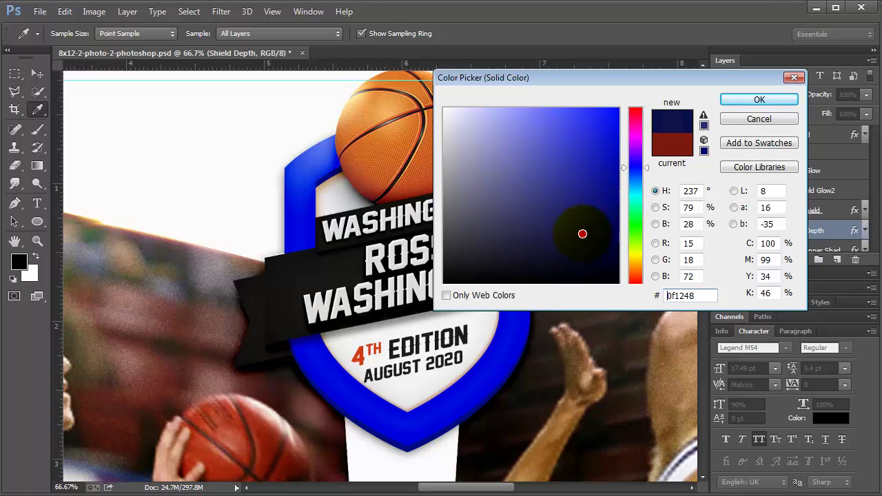
click(559, 207)
drag(602, 236, 595, 208)
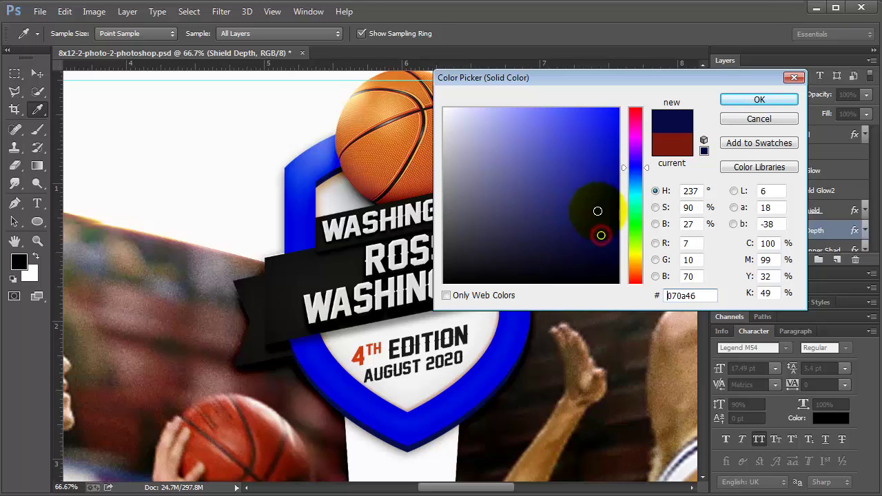
click(766, 104)
click(768, 96)
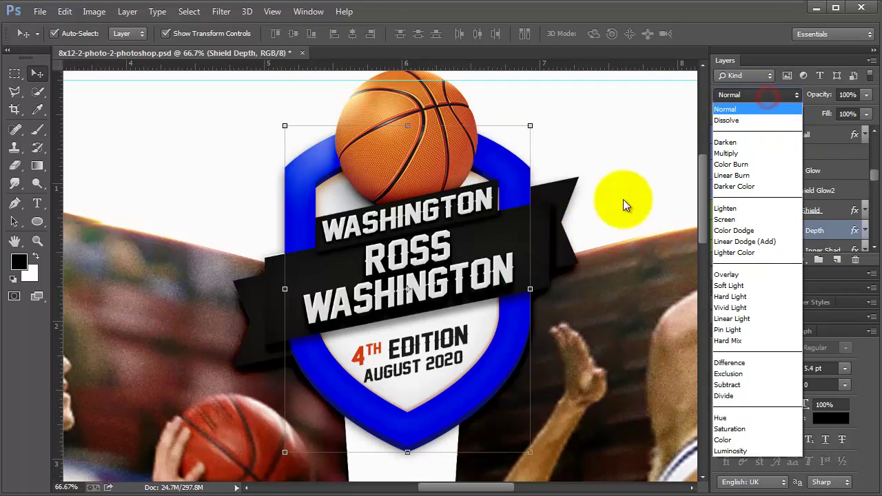
Fill the banner's folded ends with bright orange ff8f00 sampled from the basketball
click(566, 193)
click(570, 190)
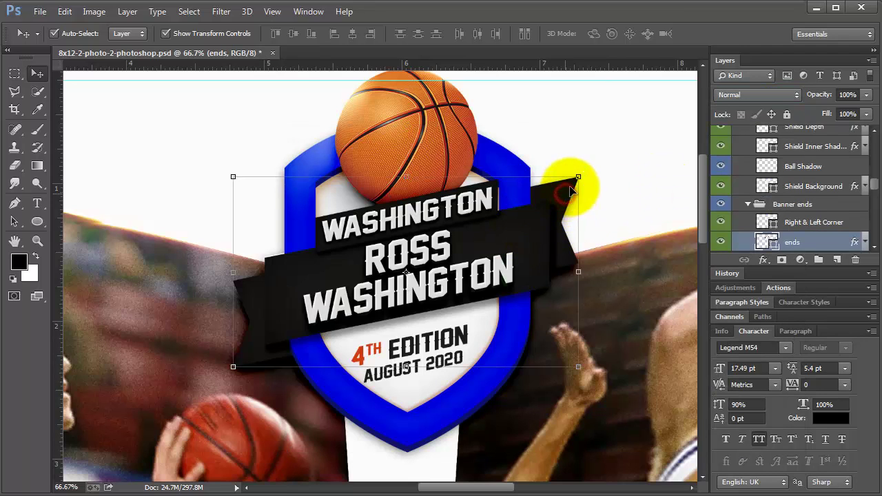
double_click(761, 240)
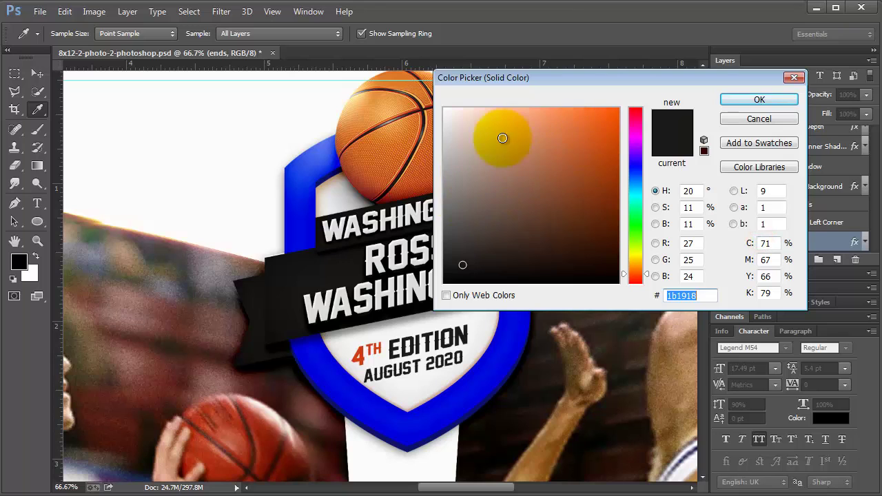
click(375, 148)
drag(593, 119, 725, 103)
click(731, 100)
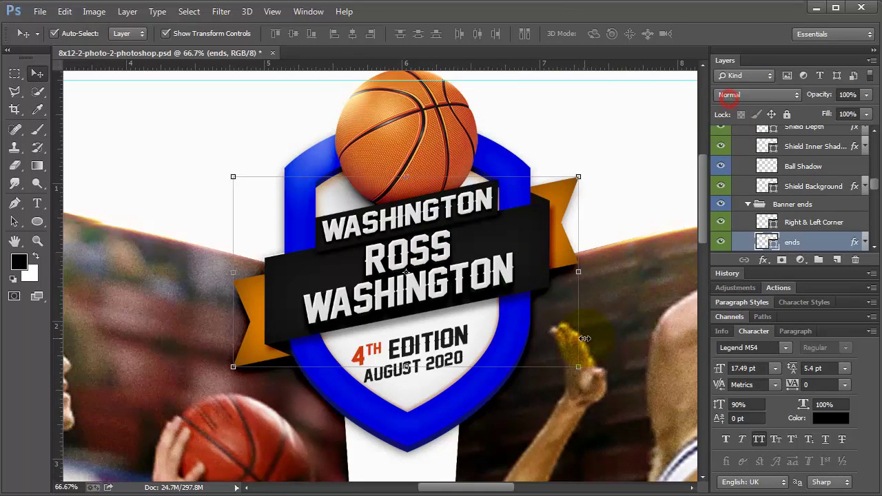
Open the main title banner's fill colour and close it unchanged
click(541, 235)
double_click(767, 133)
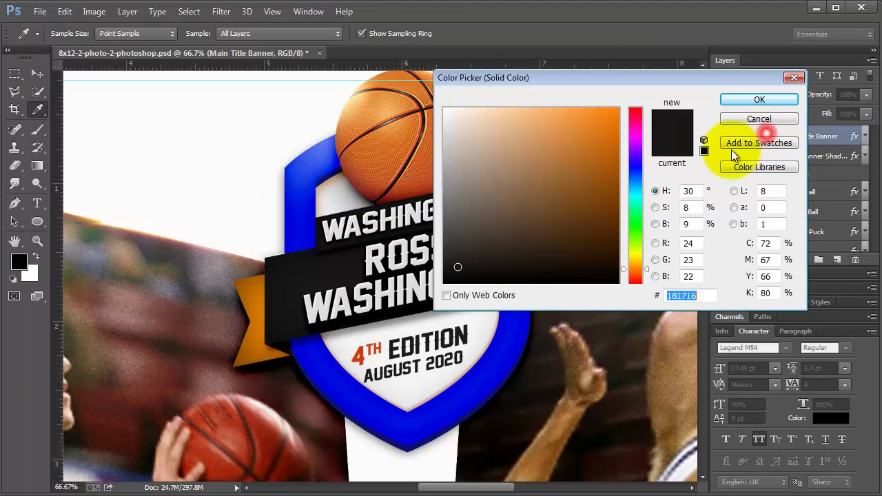
click(758, 100)
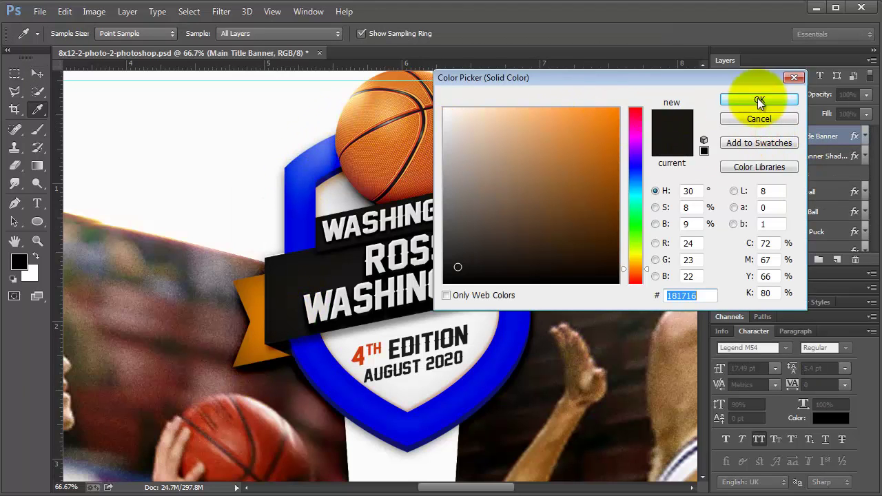
click(755, 120)
Copy the banner ends' orange hex value ff8f00
click(596, 168)
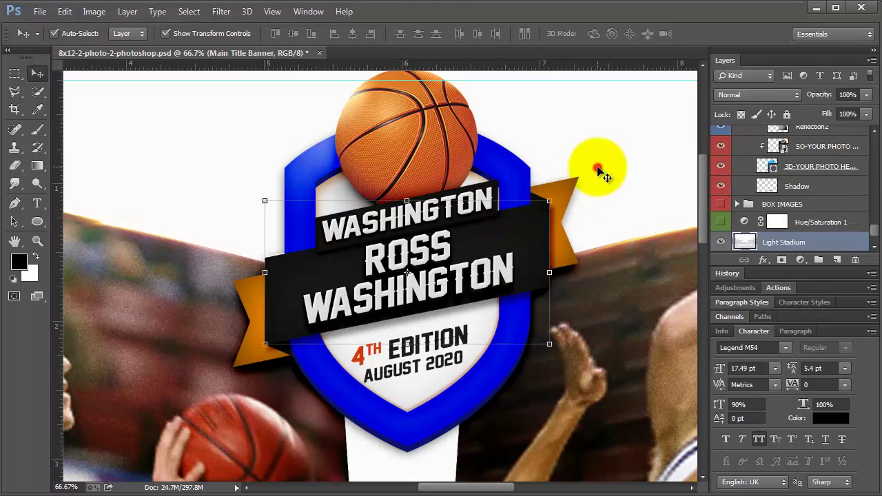
click(560, 195)
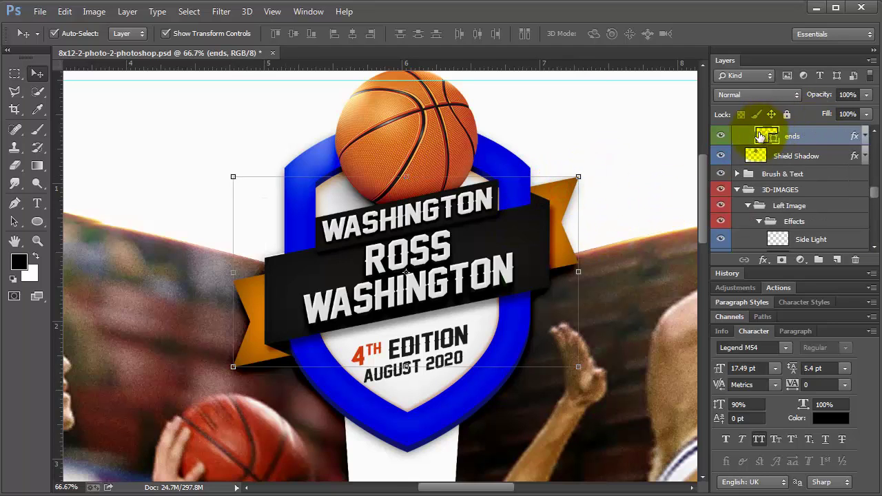
double_click(766, 138)
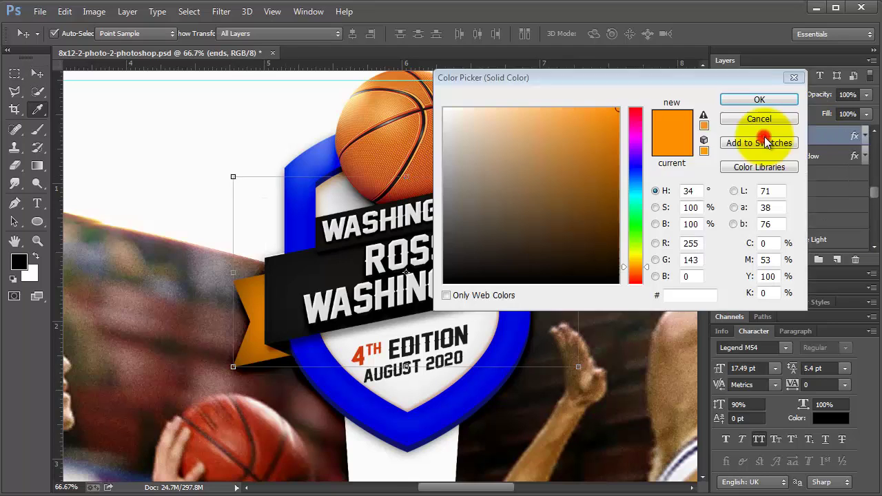
click(702, 295)
key(ctrl+c)
click(743, 99)
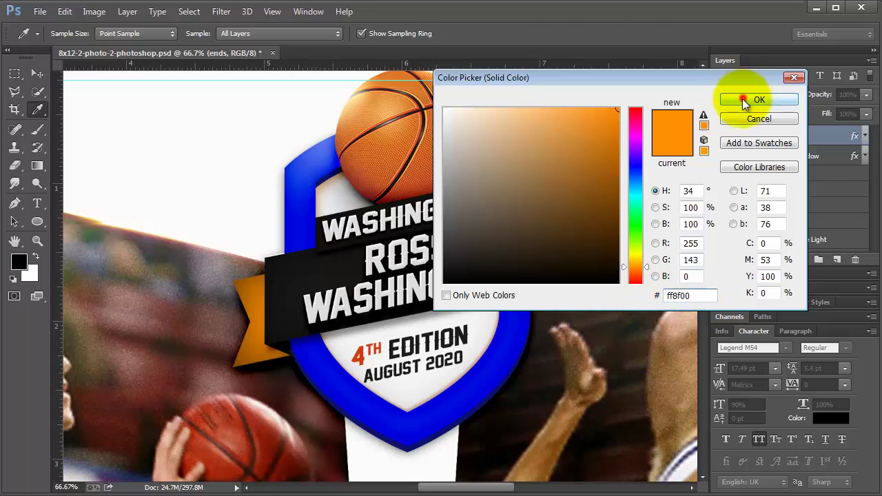
click(530, 193)
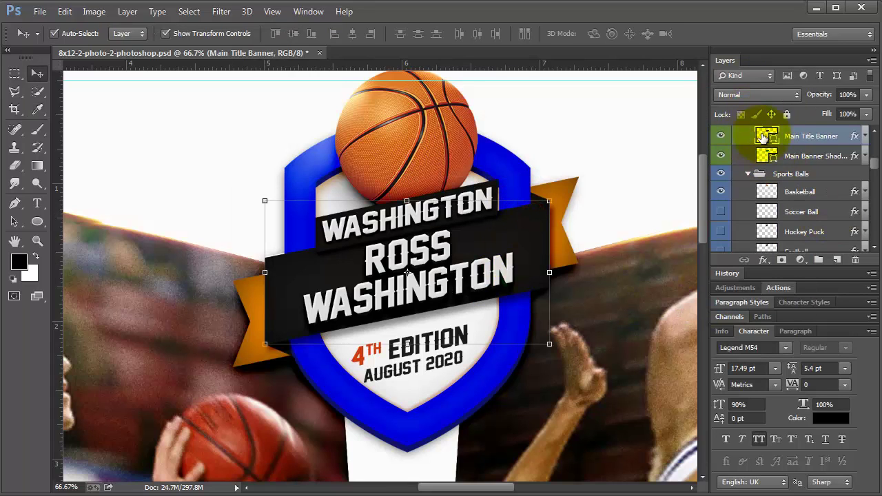
Paste ff8f00 into the main title banner and top text background fills, making both orange
double_click(762, 135)
key(ctrl+v)
click(759, 99)
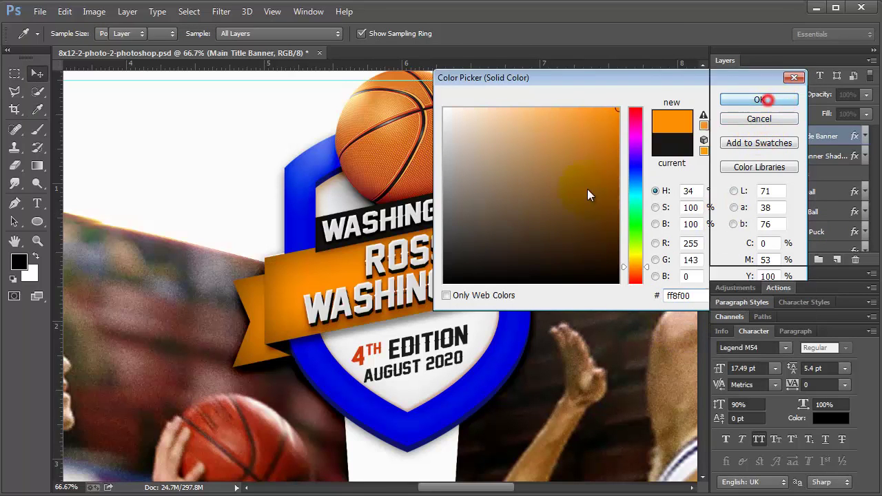
click(553, 132)
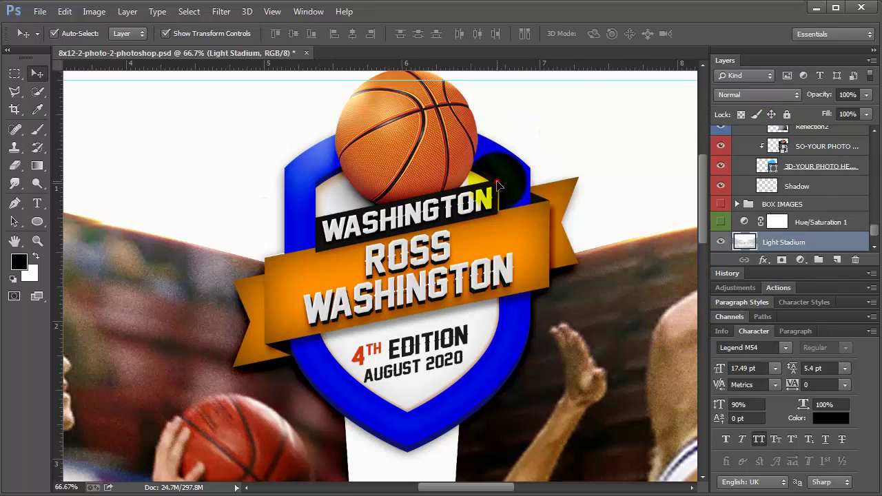
click(498, 181)
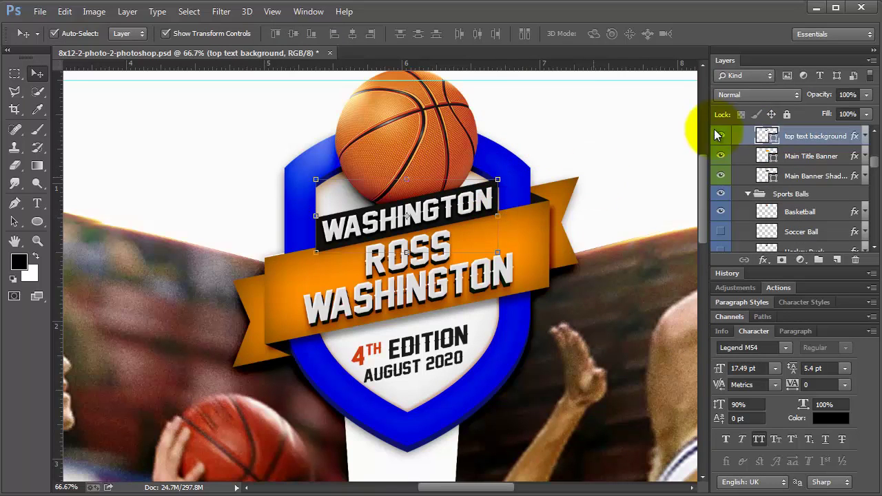
double_click(767, 137)
key(ctrl+v)
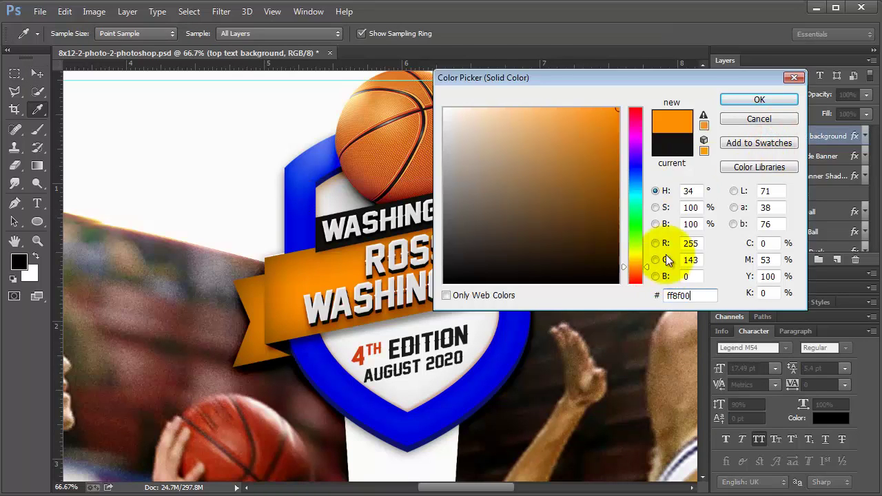
click(743, 98)
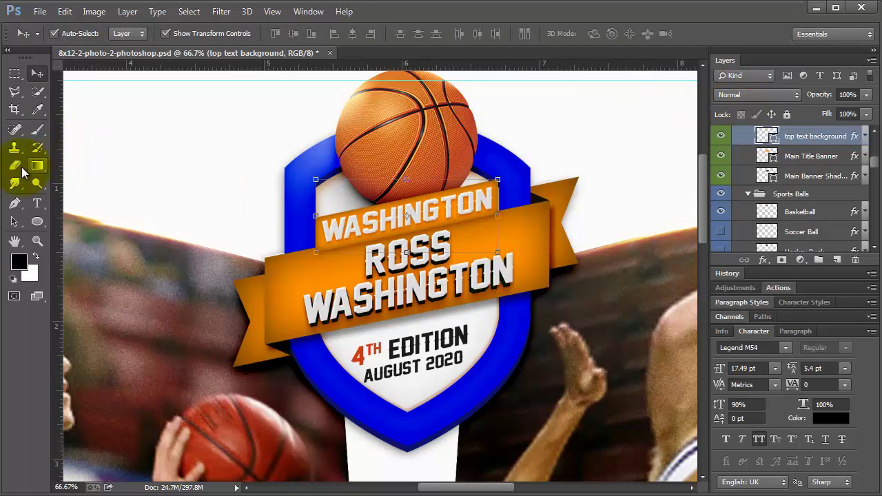
Start a Pen path on the banner edge, then undo it
click(15, 204)
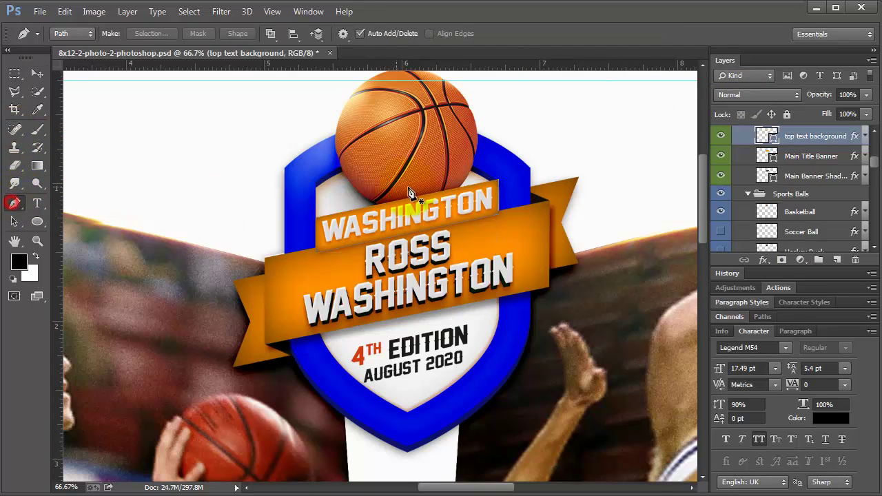
click(497, 182)
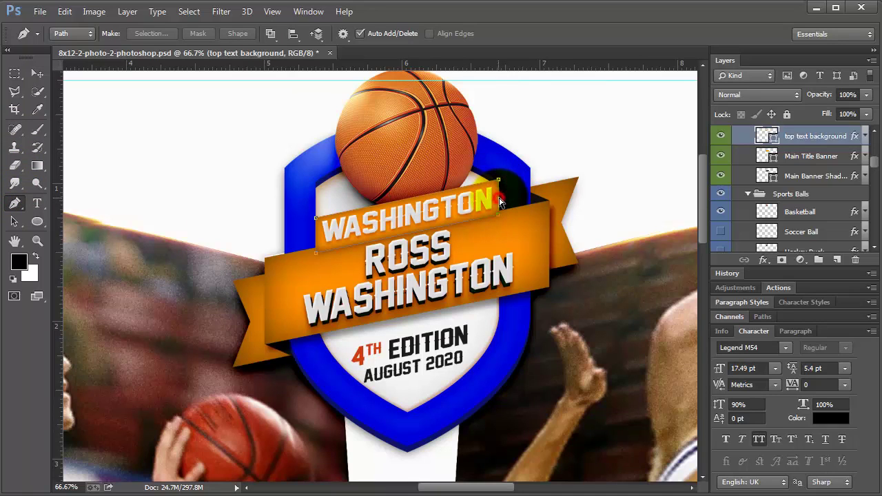
click(522, 231)
key(ctrl+z)
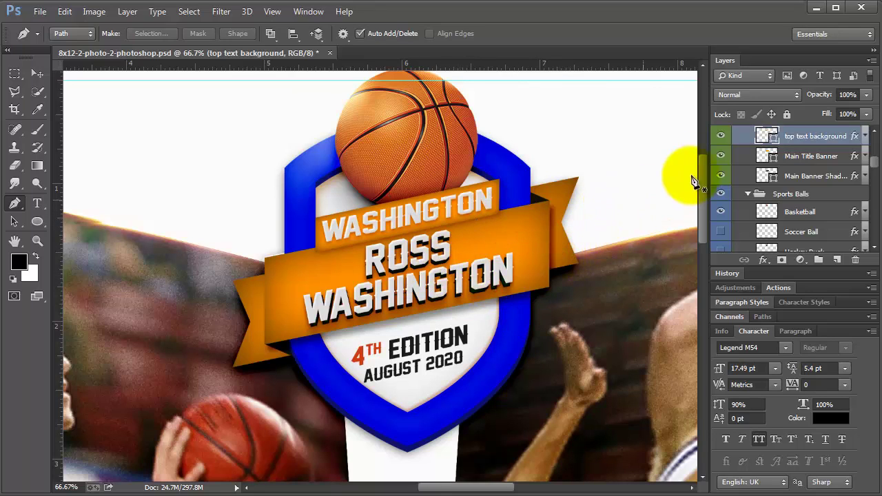
Hide the Main Title Depth layer and expand Main Title Banner's layer effects list
scroll(724, 172, down, 1)
key(v)
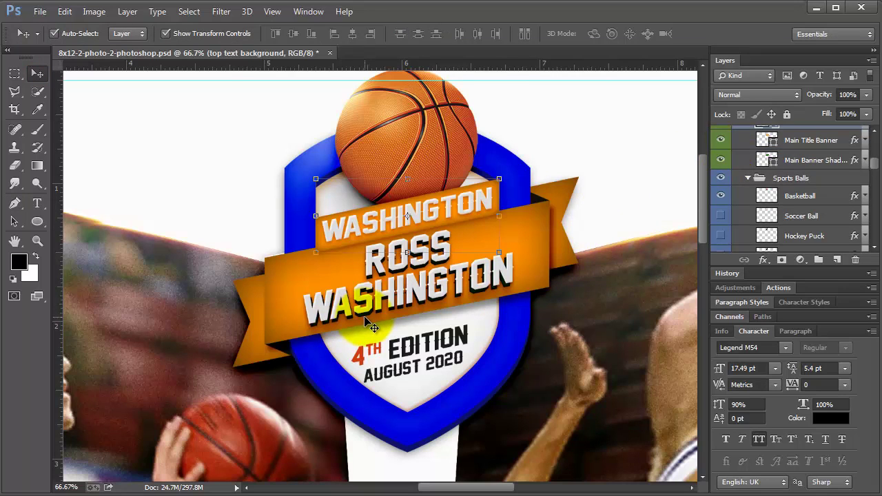
click(367, 320)
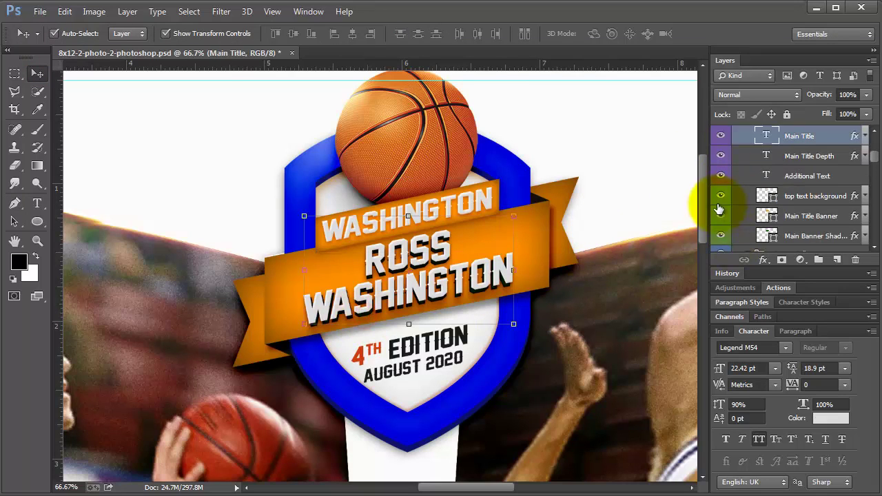
click(721, 156)
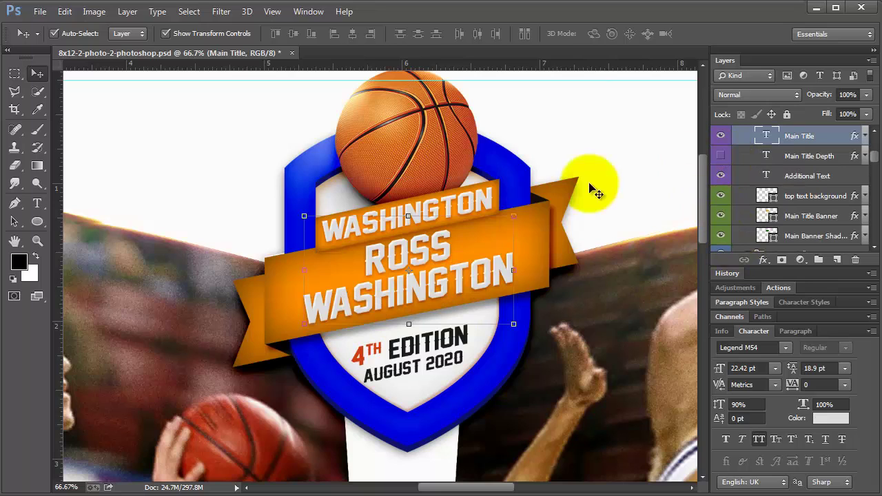
click(544, 221)
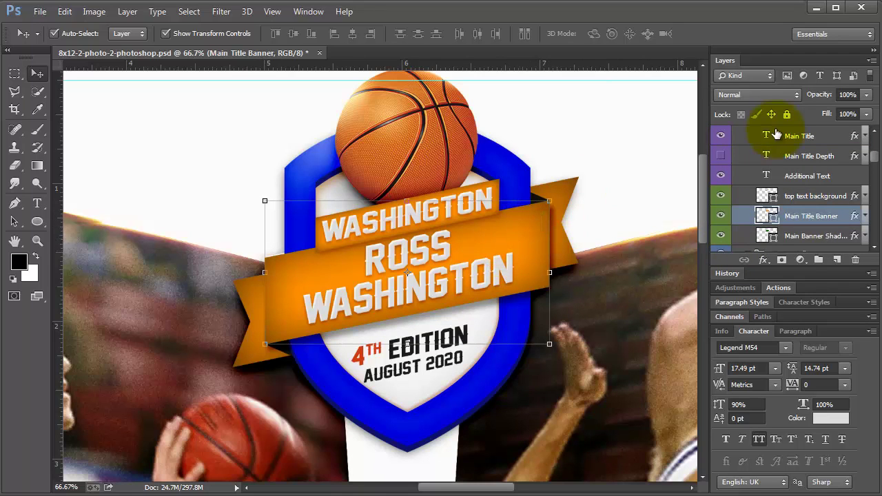
click(865, 217)
scroll(861, 211, down, 1)
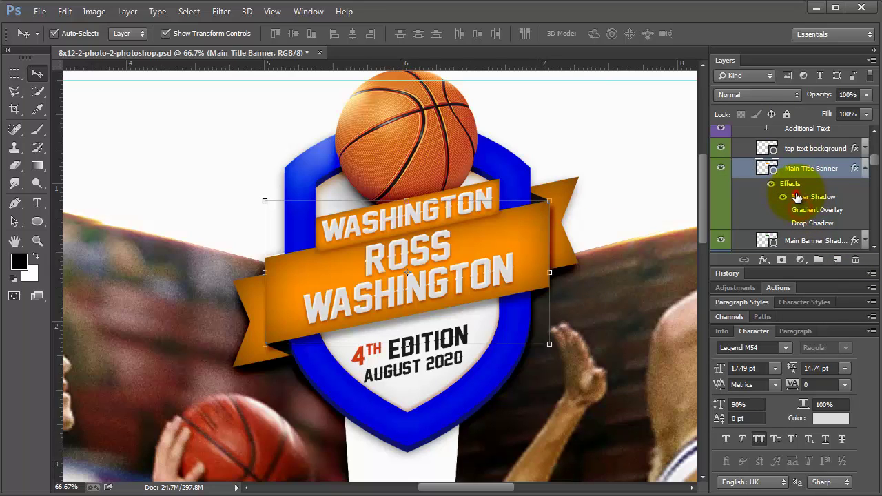
Set the Main Title Banner's Inner Shadow colour to pure red ff0000 and apply it
double_click(798, 198)
click(692, 124)
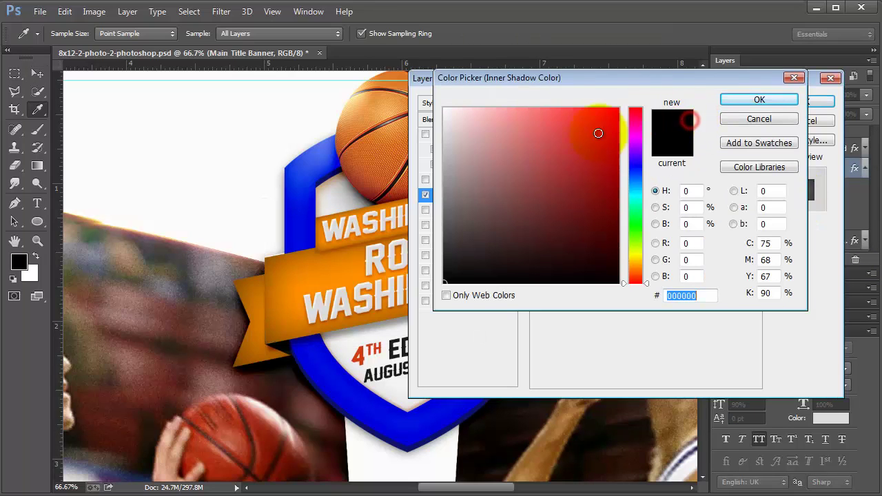
click(333, 279)
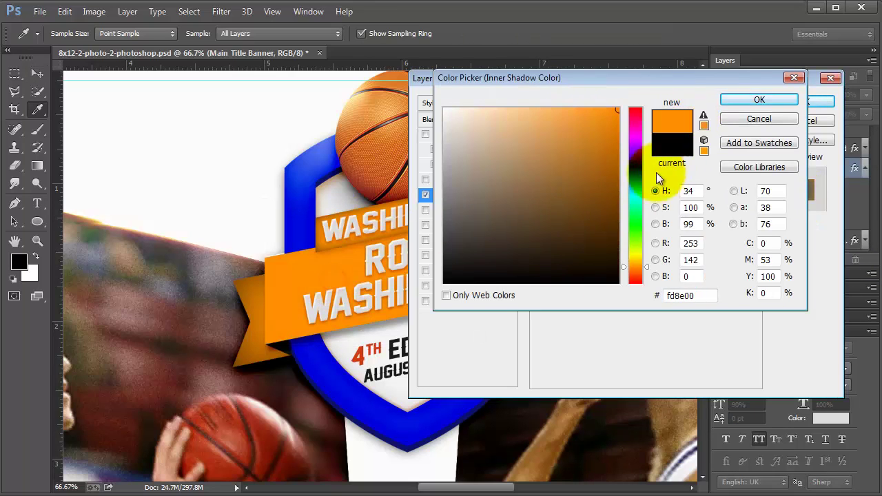
drag(617, 167, 623, 184)
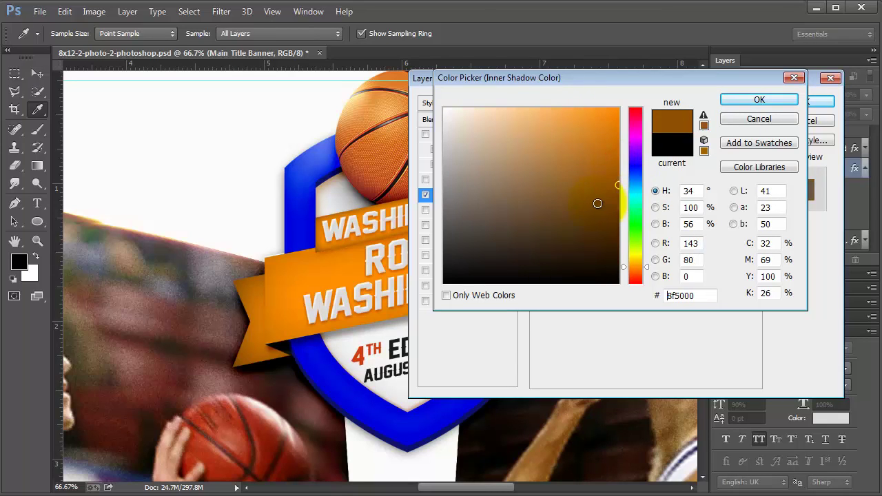
click(635, 124)
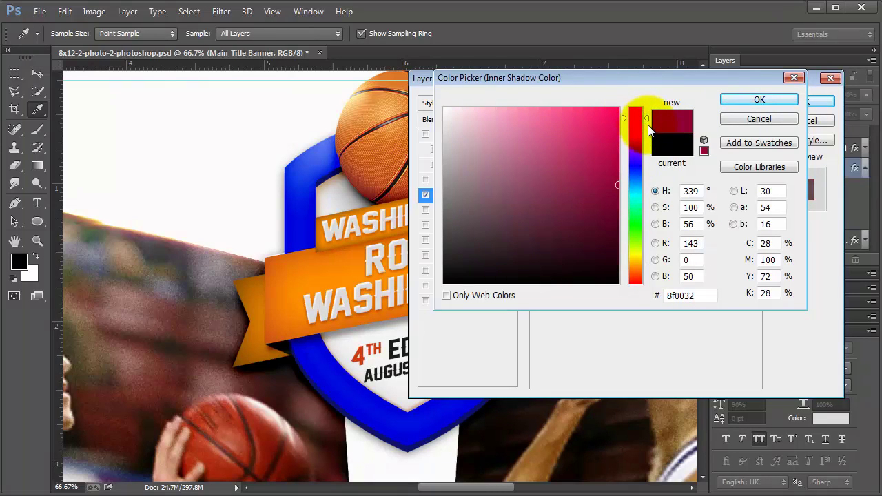
drag(646, 118, 634, 98)
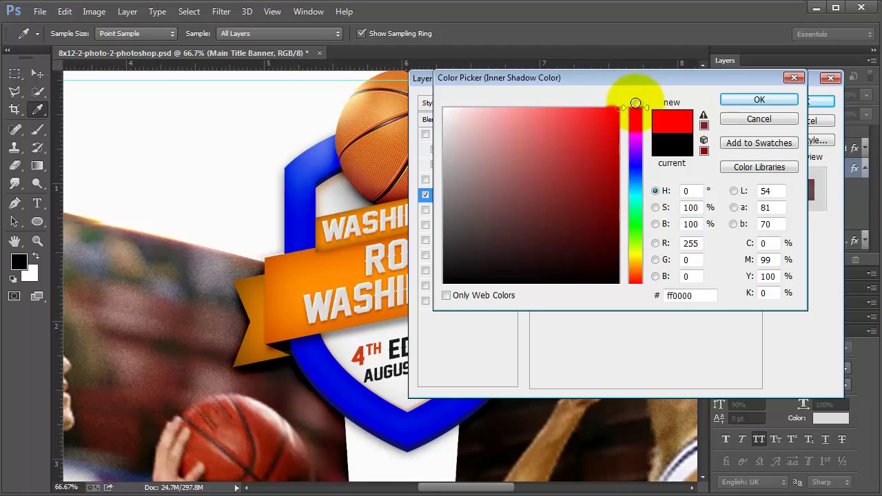
click(691, 295)
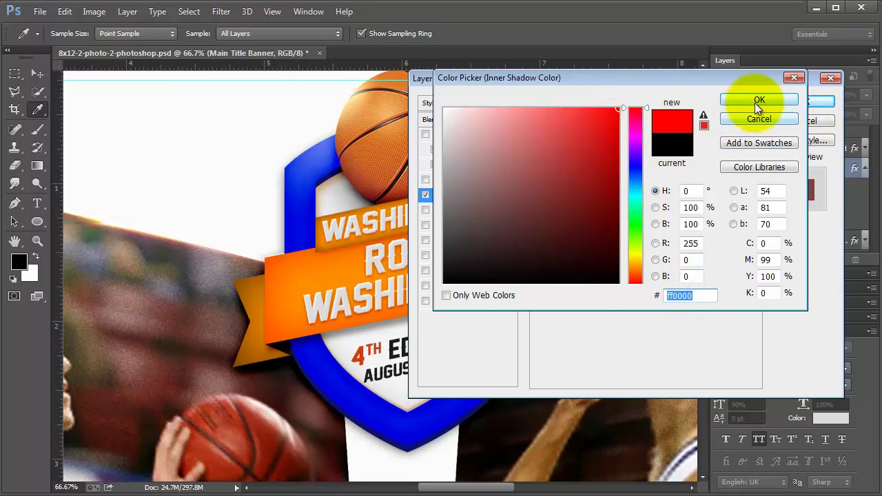
click(759, 100)
click(801, 102)
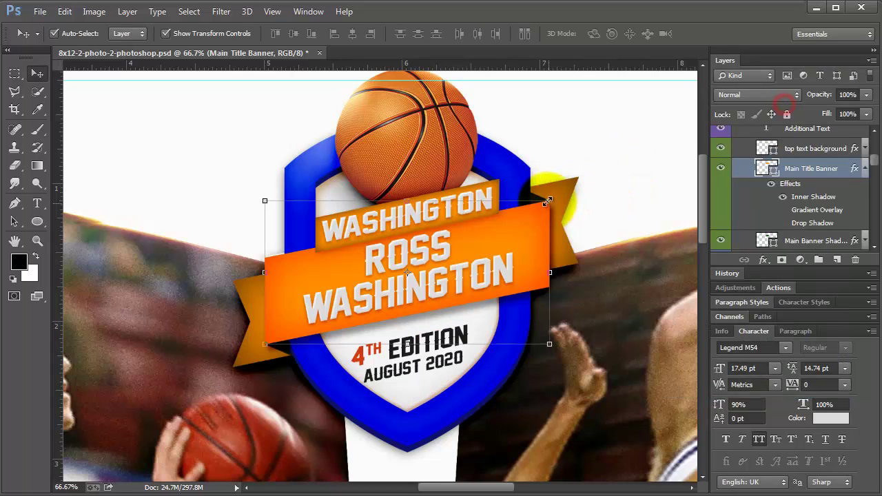
Copy the layer style from the Main Title Banner layer
click(563, 189)
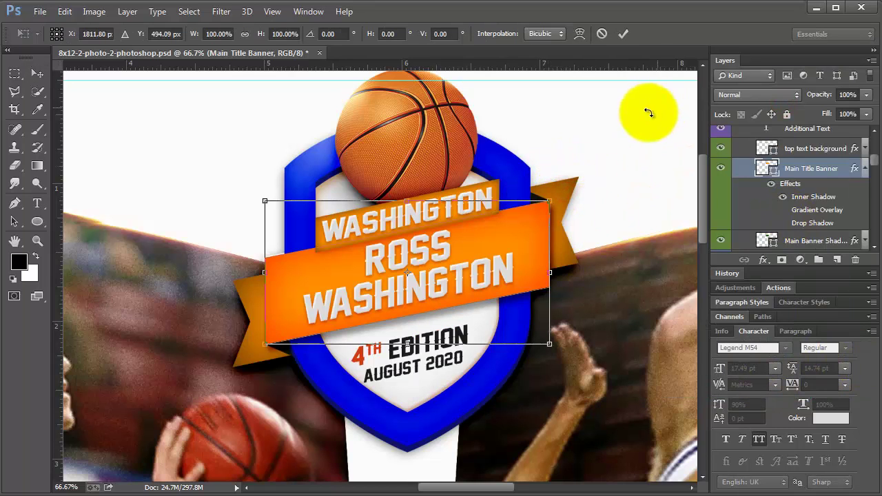
click(650, 113)
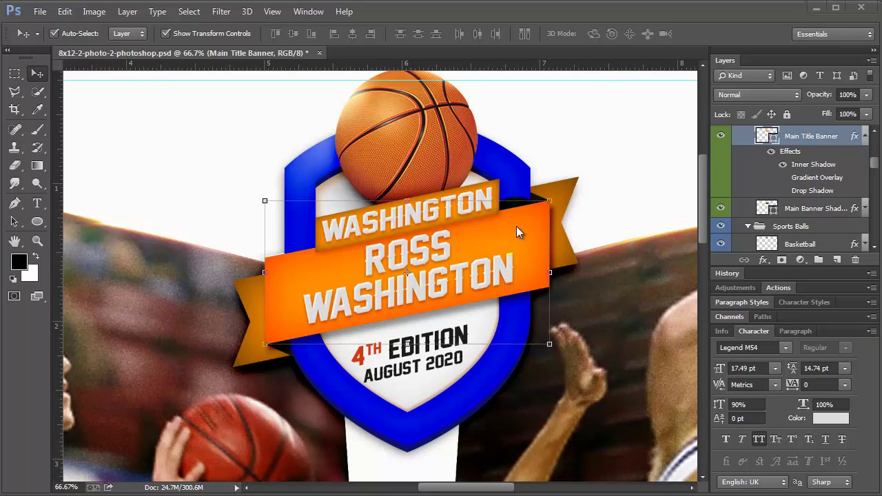
click(557, 193)
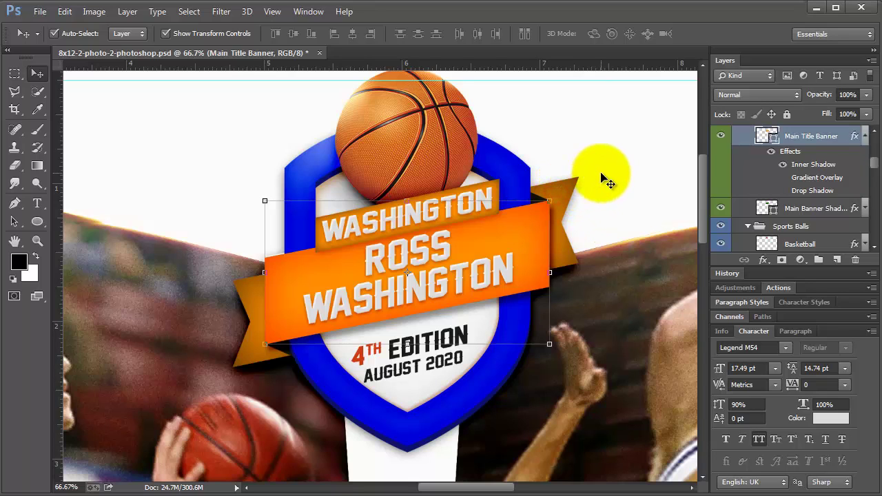
click(586, 178)
click(561, 183)
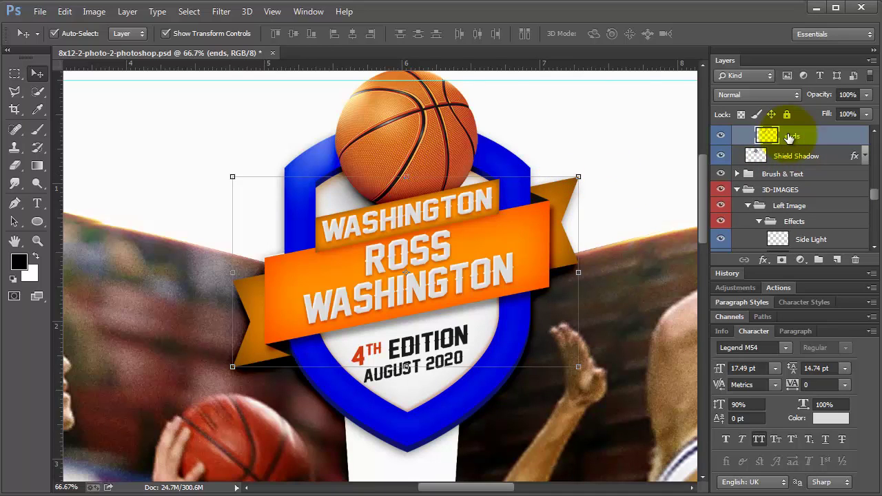
click(545, 248)
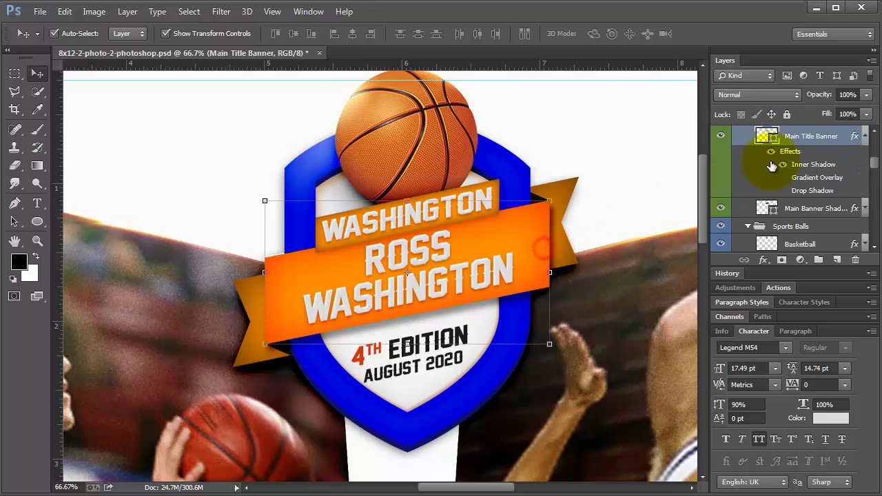
right_click(790, 134)
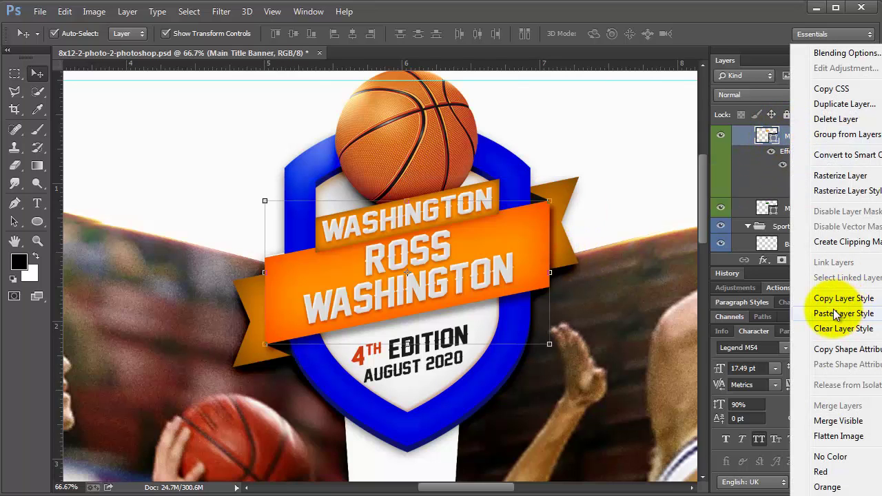
click(835, 299)
Paste the copied banner style onto the banner's ends layer
scroll(782, 148, up, 1)
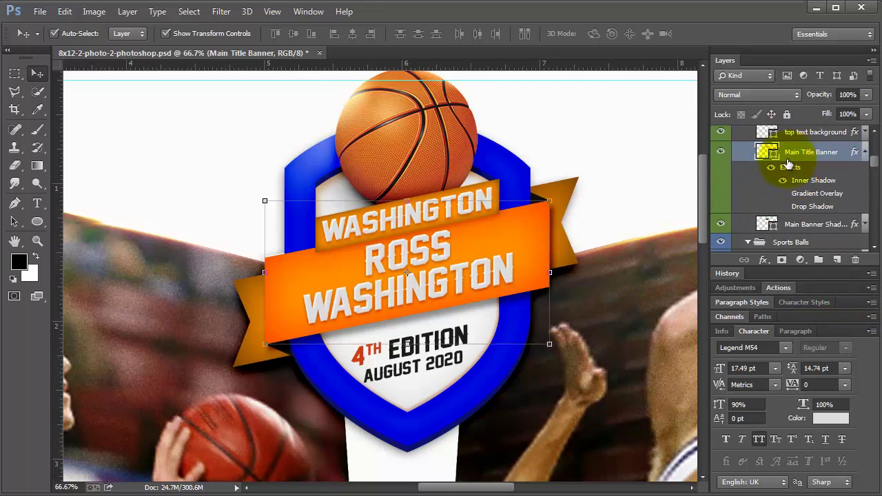
click(611, 147)
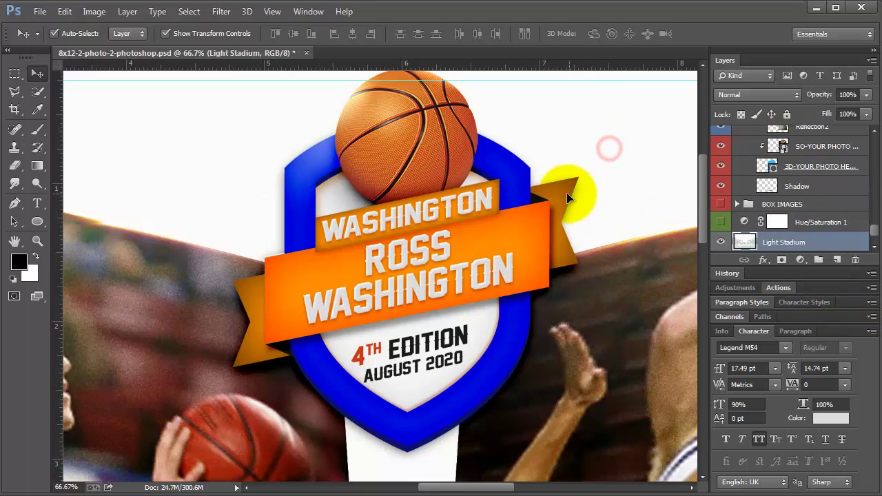
click(571, 193)
right_click(793, 138)
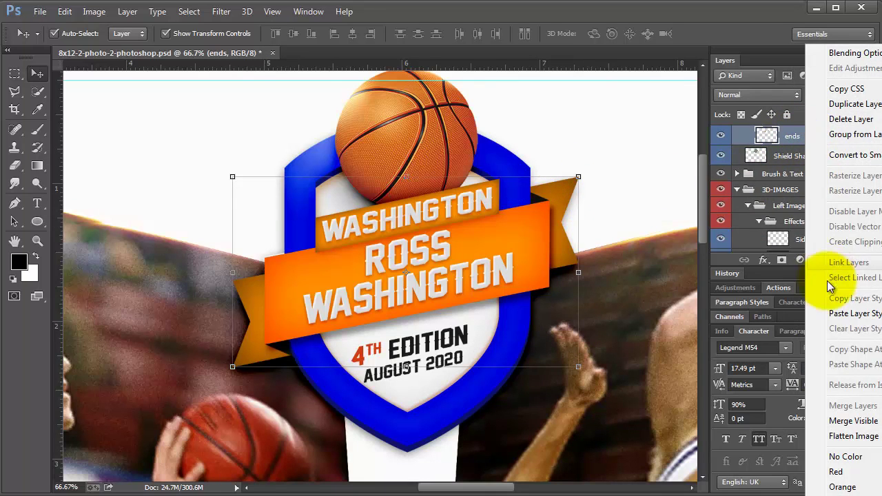
click(833, 311)
Paste the same style onto the top WASHINGTON text background layer
click(544, 135)
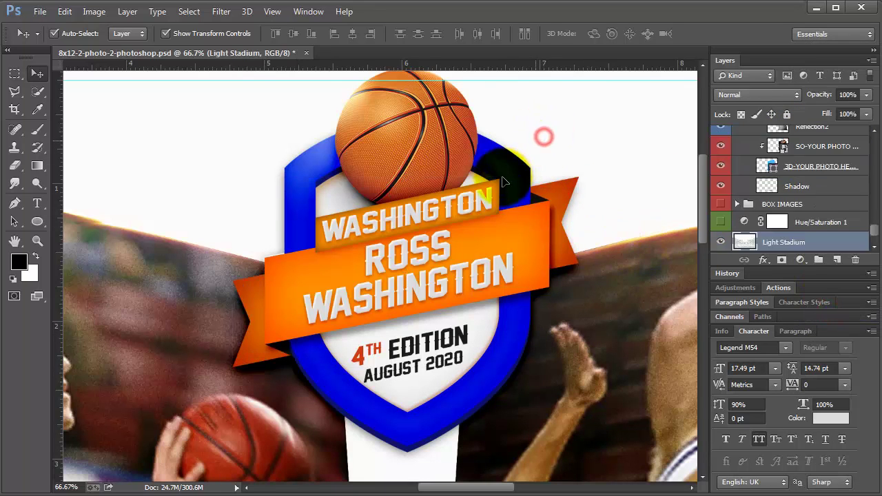
click(493, 185)
right_click(791, 135)
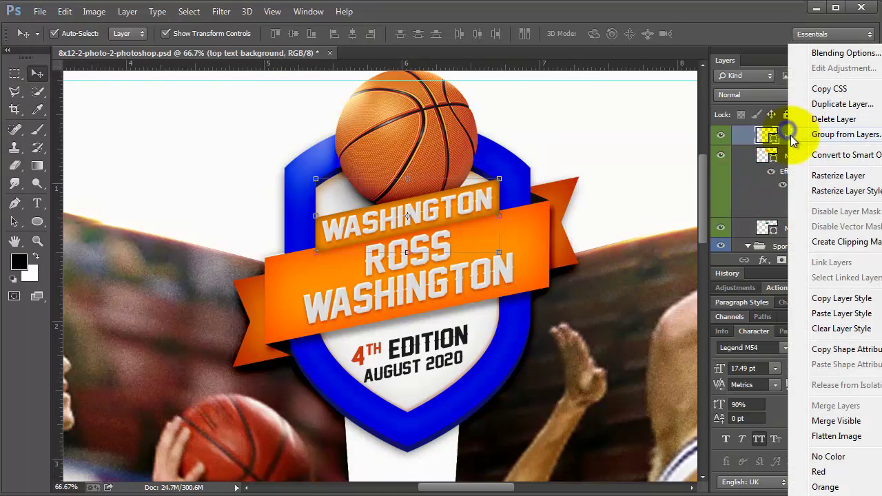
click(827, 313)
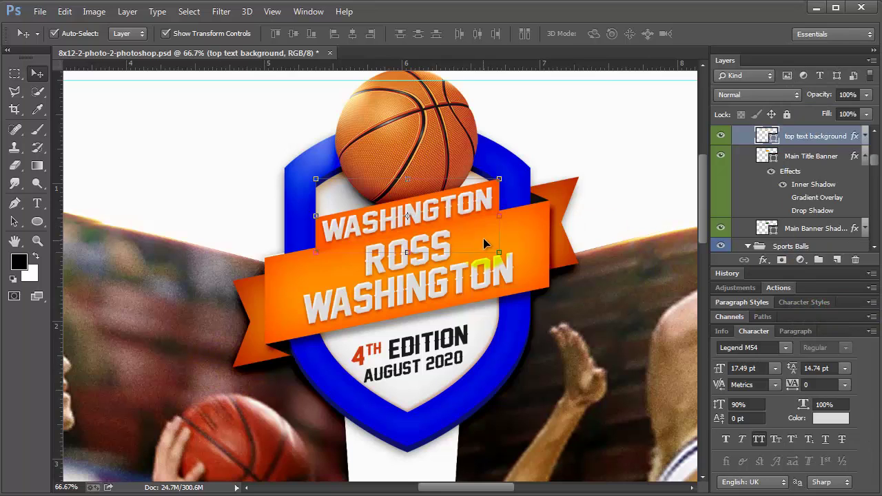
scroll(562, 279, down, 2)
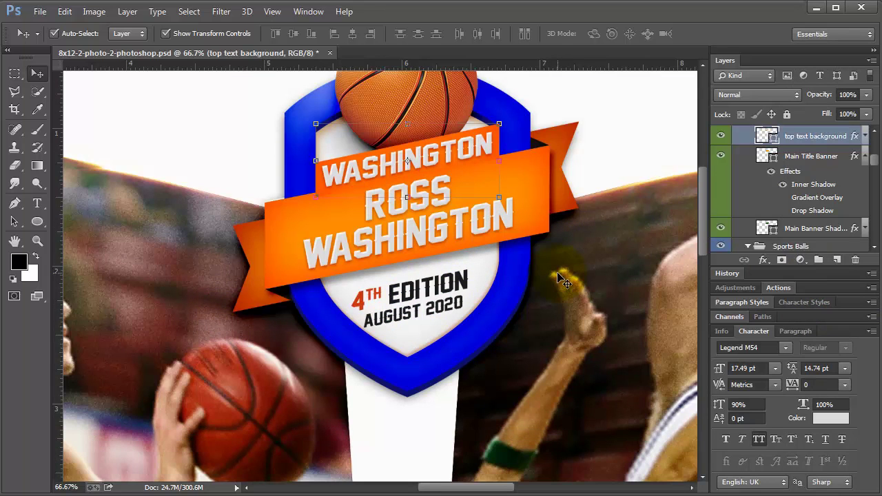
Select the CHAMPION SERIES FINALS text layer and fit the whole poster on screen with Ctrl+0
scroll(560, 282, down, 2)
scroll(561, 290, up, 3)
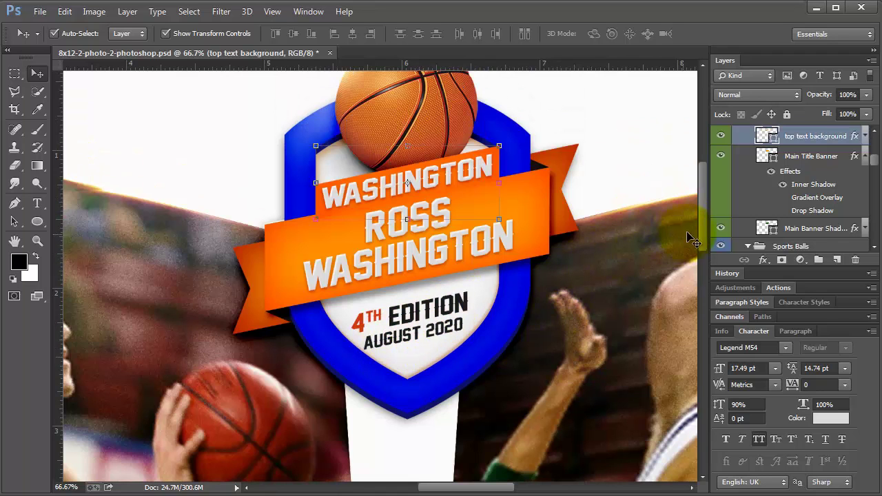
drag(704, 224, 705, 391)
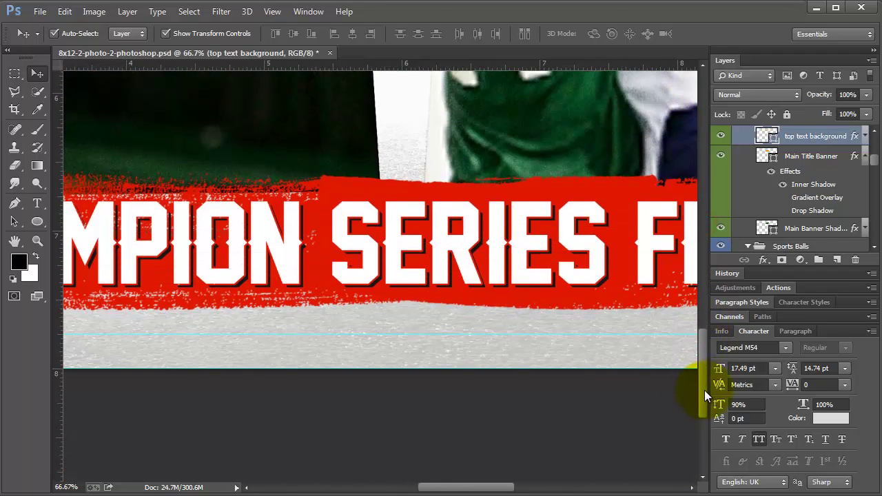
click(398, 241)
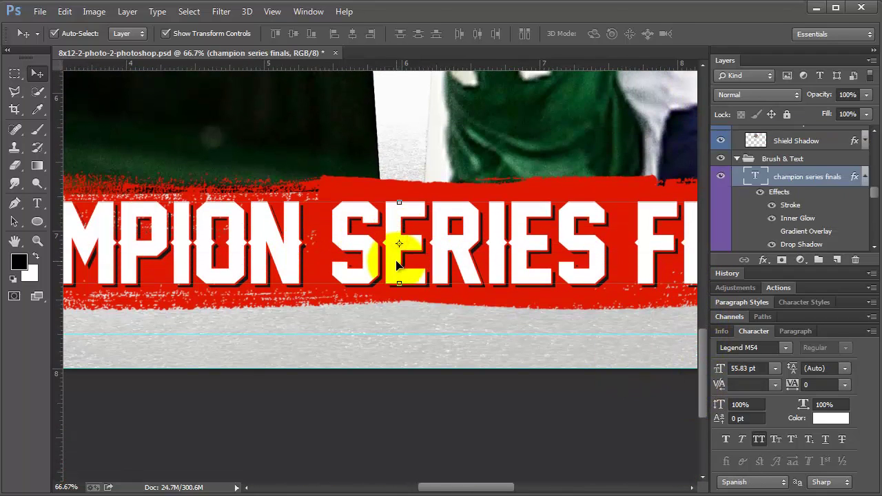
key(ctrl+0)
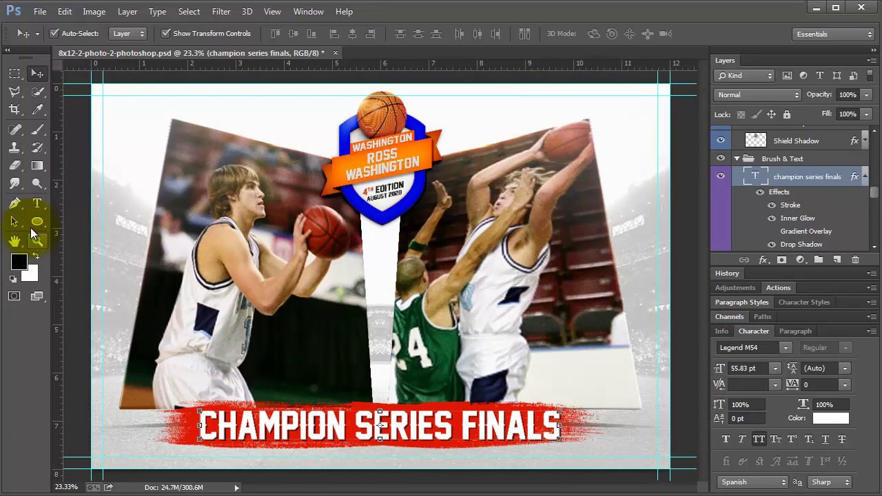
click(37, 203)
click(337, 422)
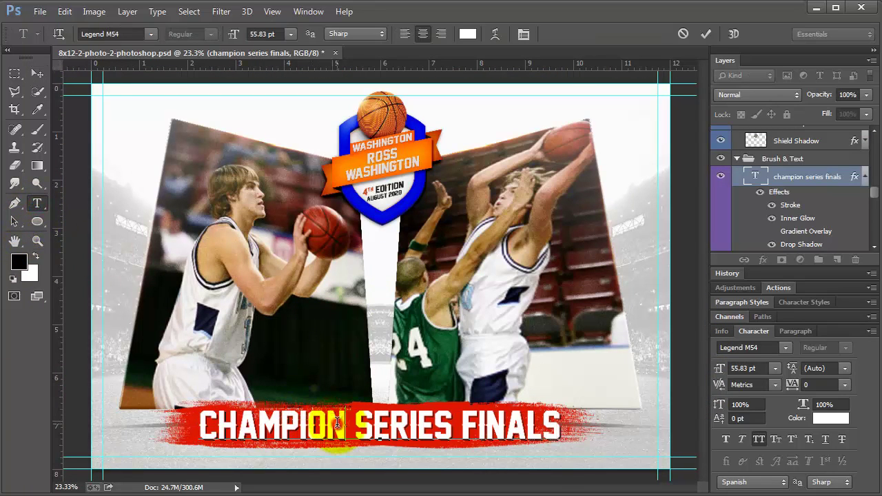
key(ctrl+a)
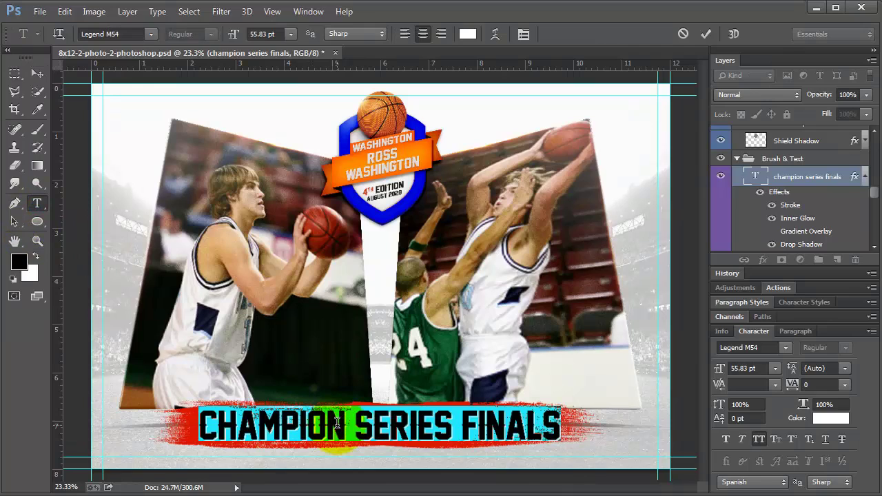
text(RP)
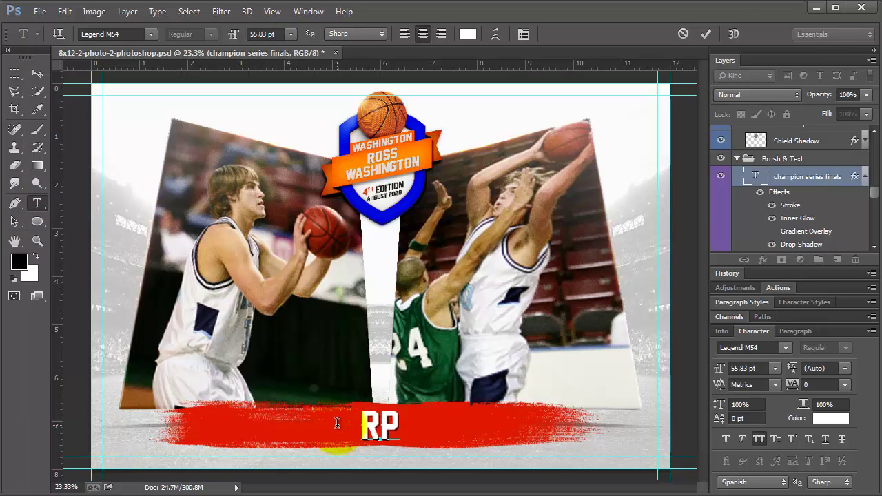
key(BackSpace)
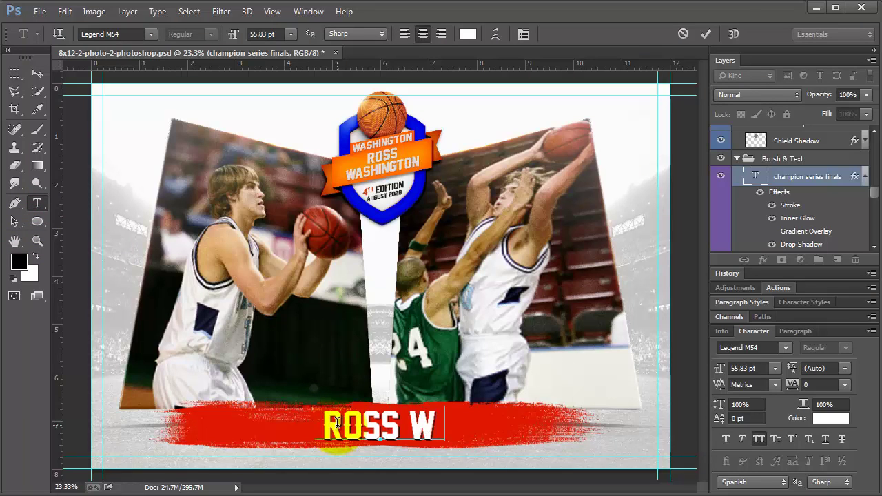
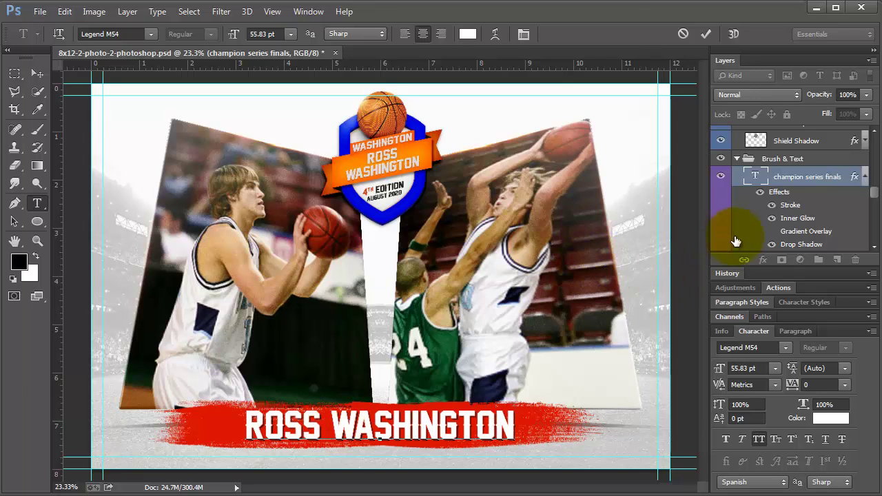
scroll(748, 238, down, 1)
click(772, 228)
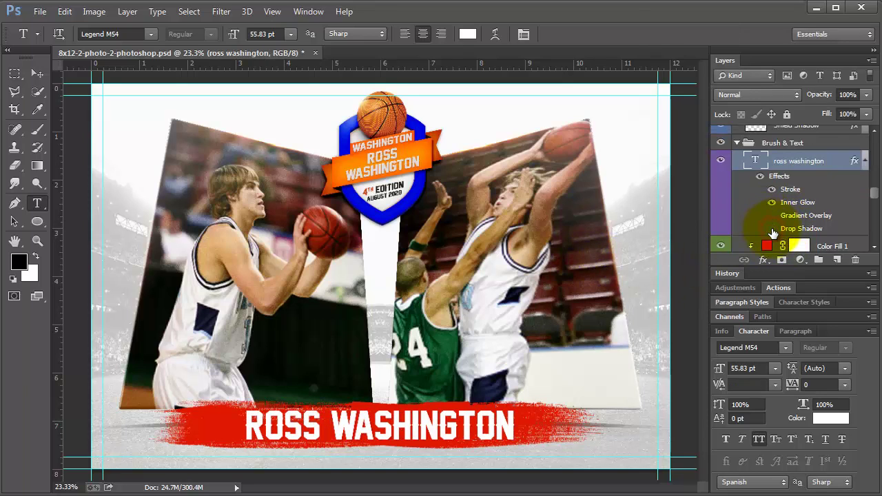
Turn the drop shadow blue from the badge, increase its distance, and thin the stroke
click(772, 230)
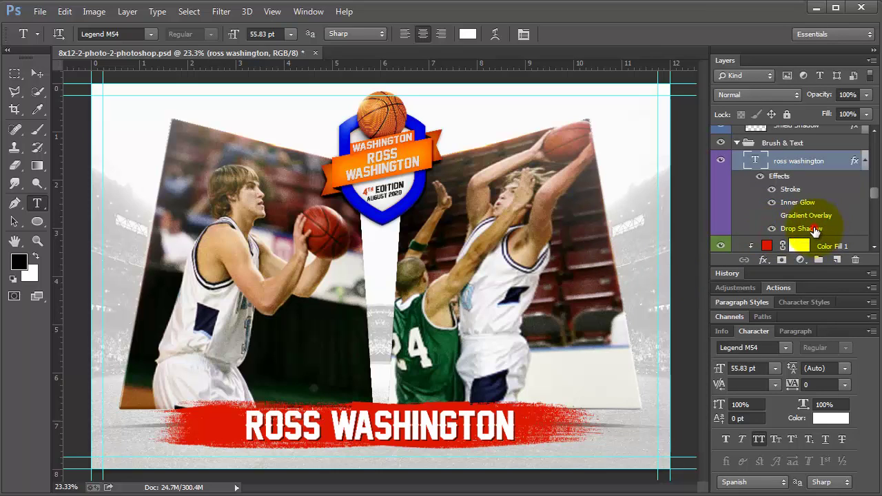
double_click(813, 229)
click(682, 123)
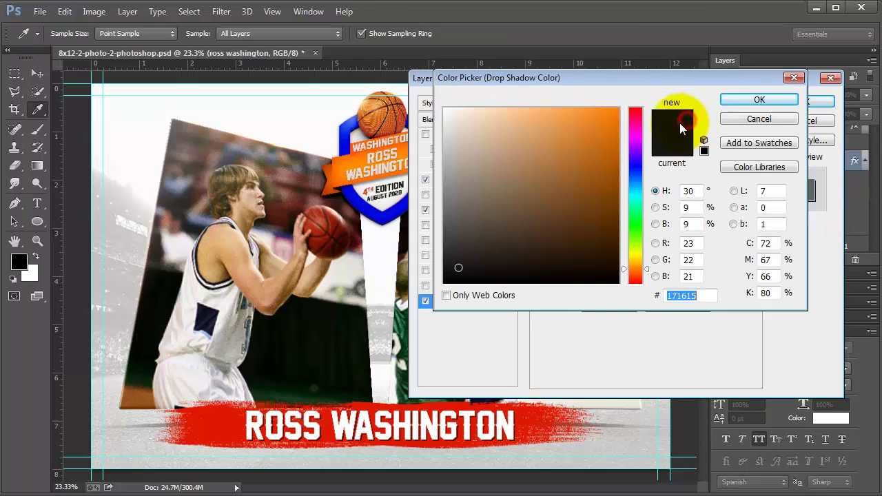
click(366, 203)
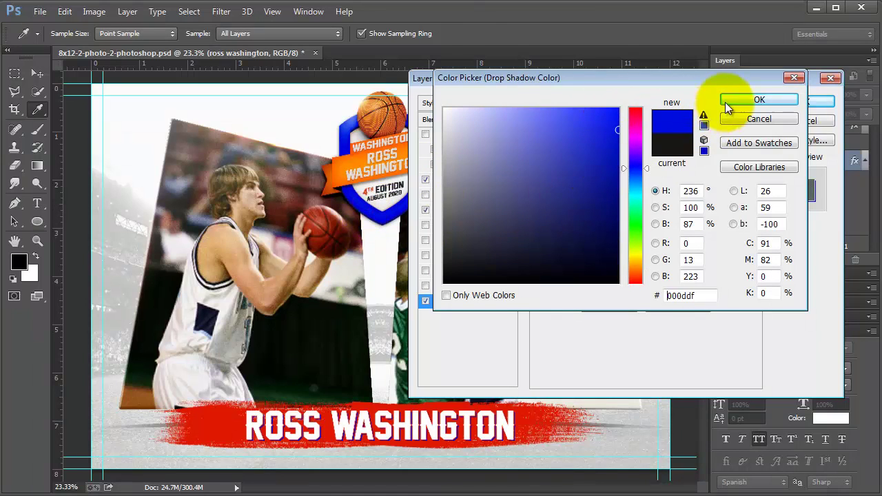
click(730, 99)
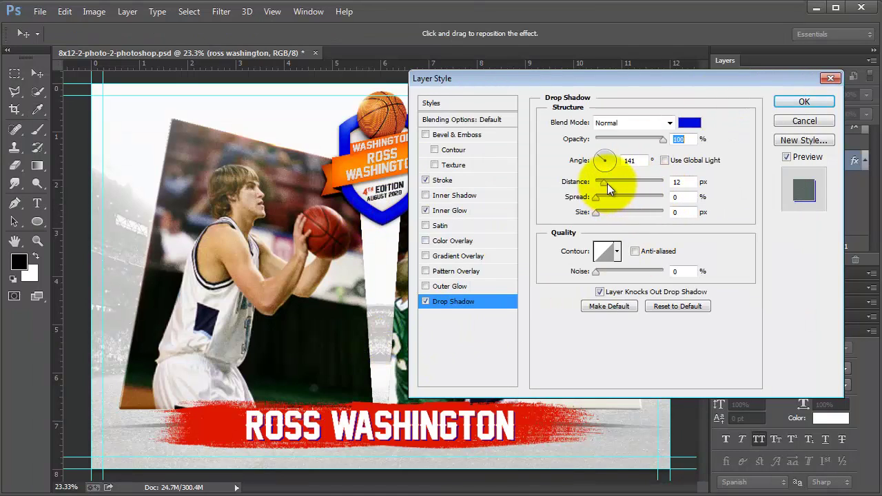
drag(607, 184, 608, 184)
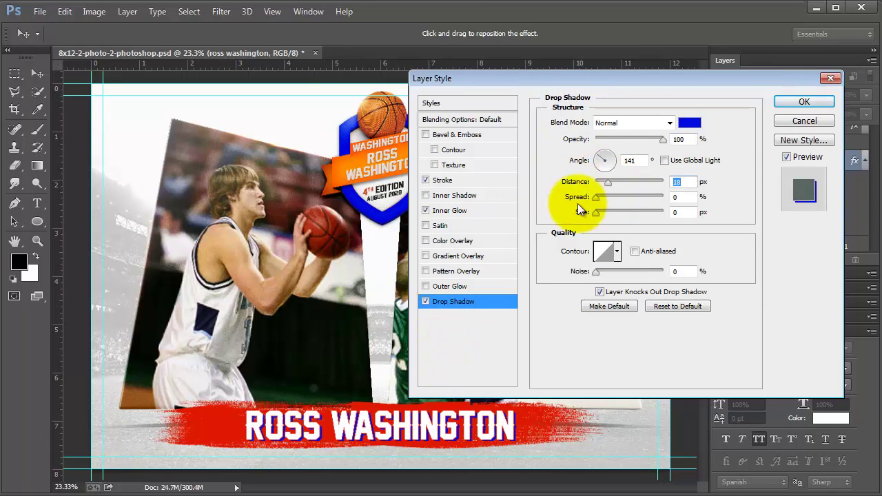
click(451, 184)
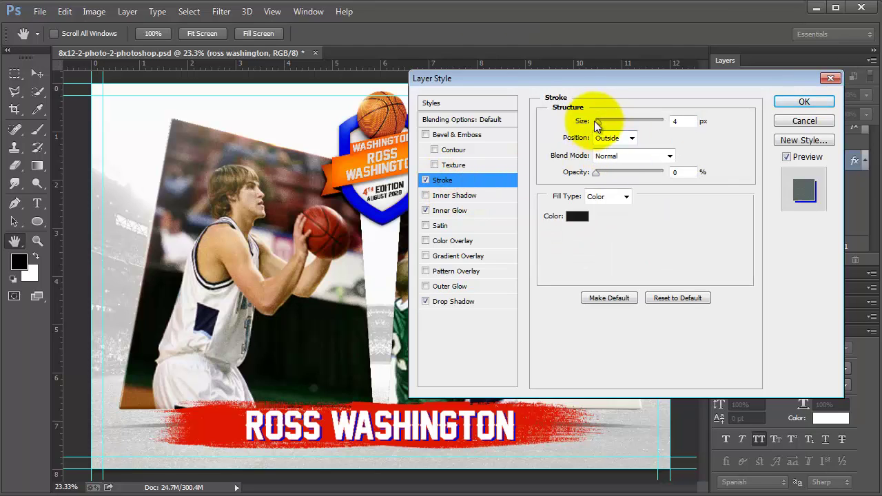
drag(602, 120, 602, 133)
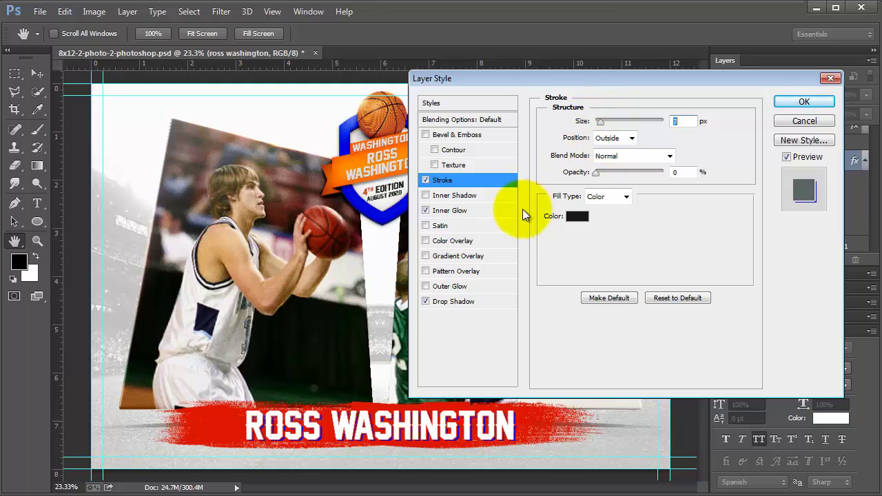
click(804, 102)
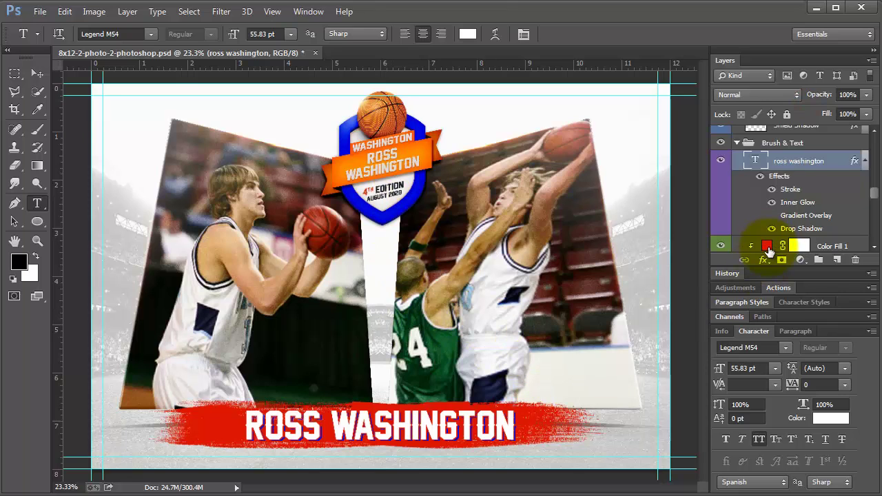
Recolour the Color Fill 1 banner to the ribbon's orange, ff8800
double_click(767, 246)
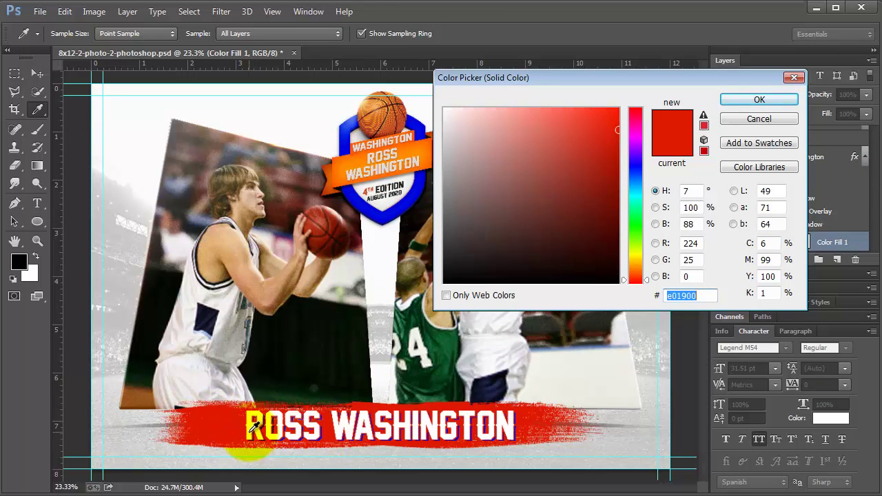
click(416, 147)
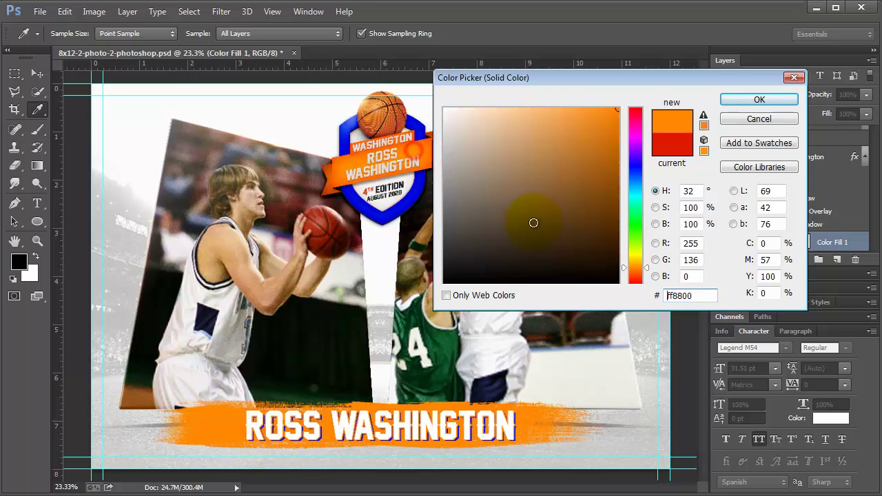
key(Return)
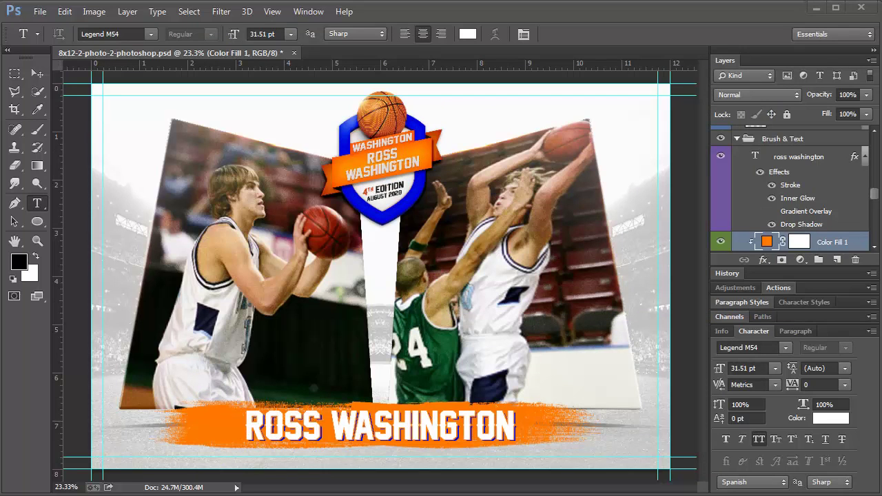